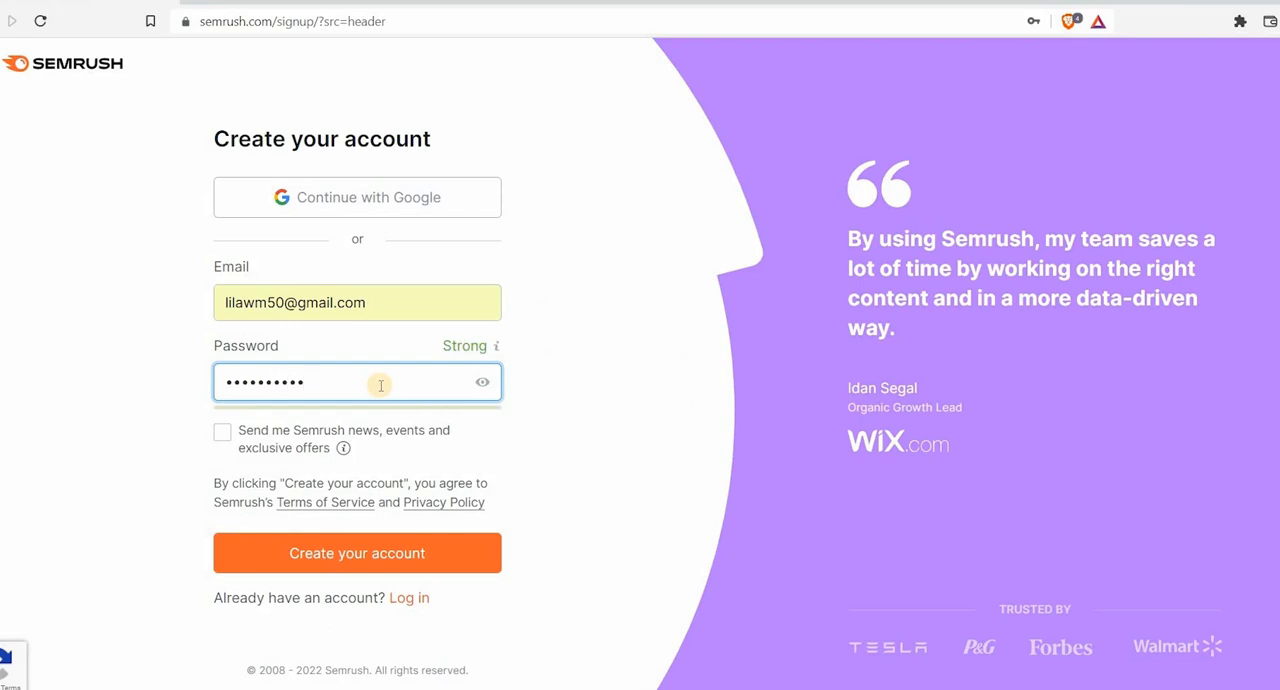
Create the account with the entered credentials and start the free trial of the Guru plan
{"action": "left_click", "coordinate": [346, 555]}
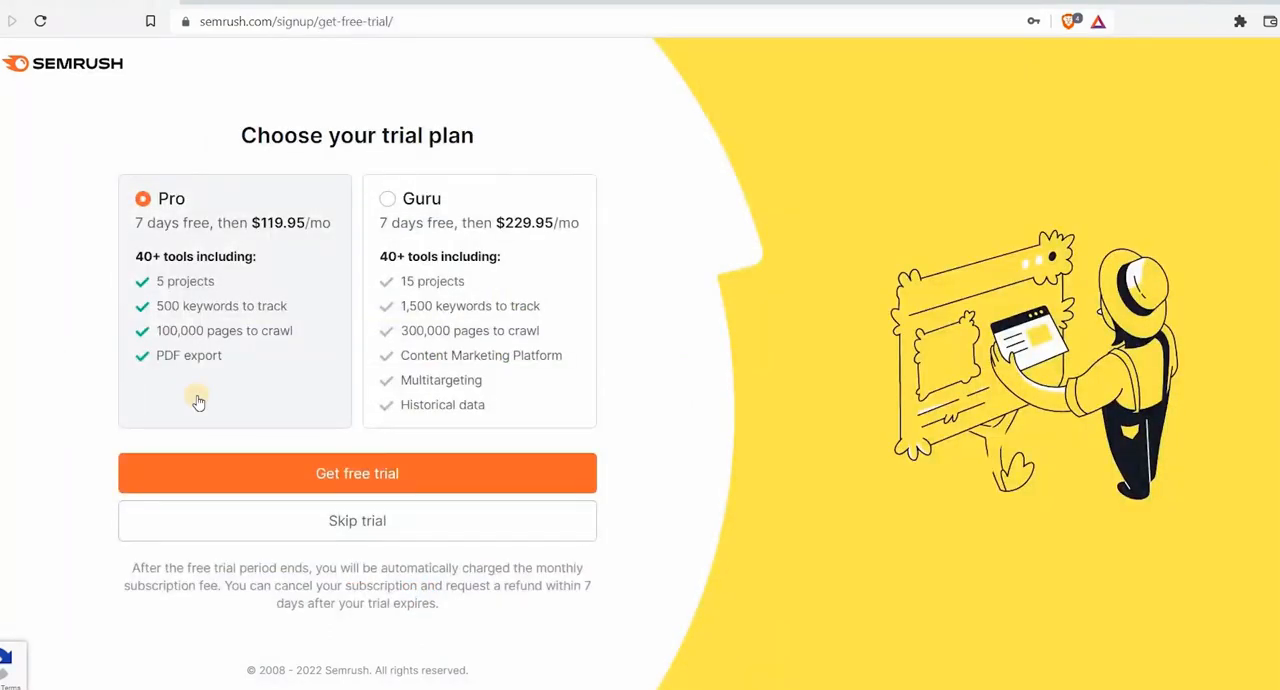
{"action": "left_click", "coordinate": [387, 198]}
{"action": "left_click", "coordinate": [366, 479]}
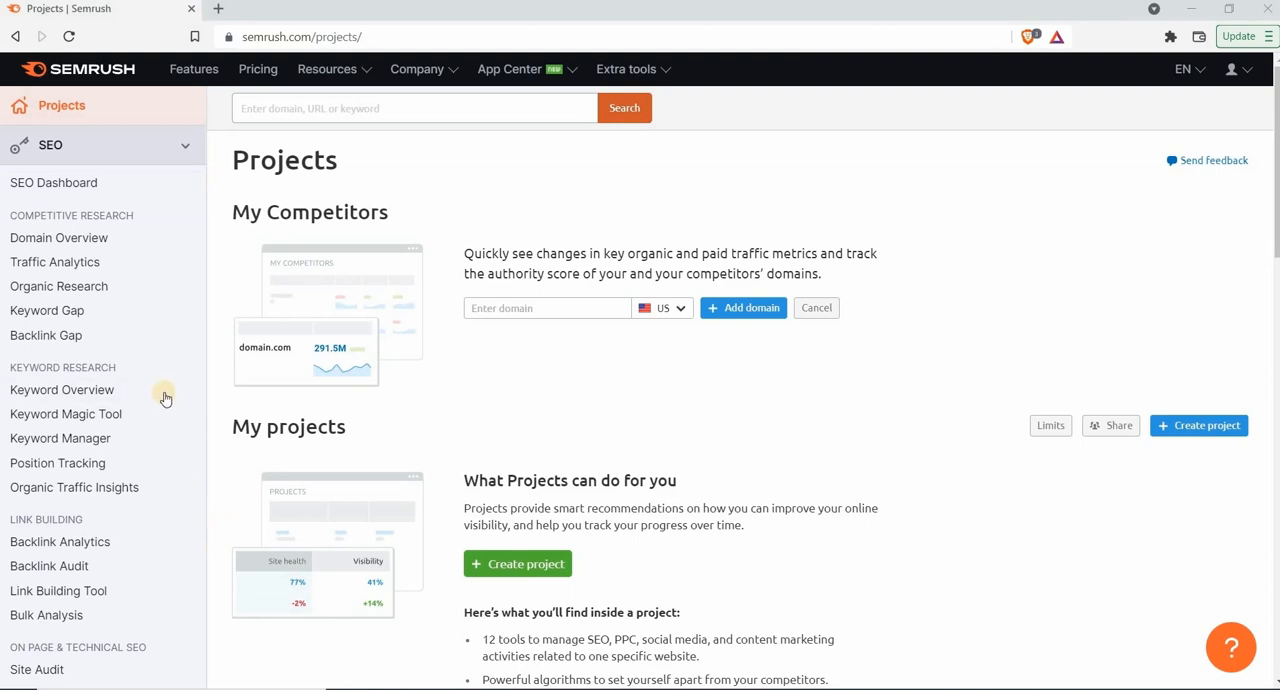
Run a US Keyword Overview analysis for "dogs accessories"
{"action": "left_click", "coordinate": [124, 396]}
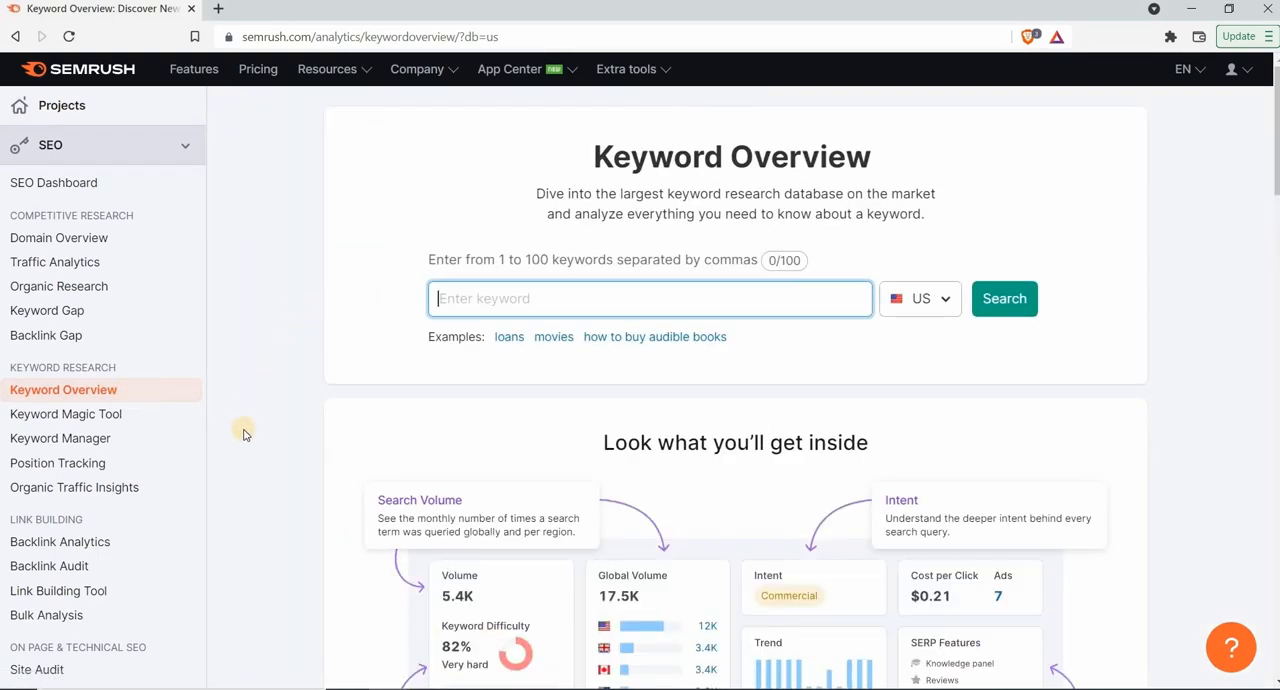
{"action": "type", "text": "dogs"}
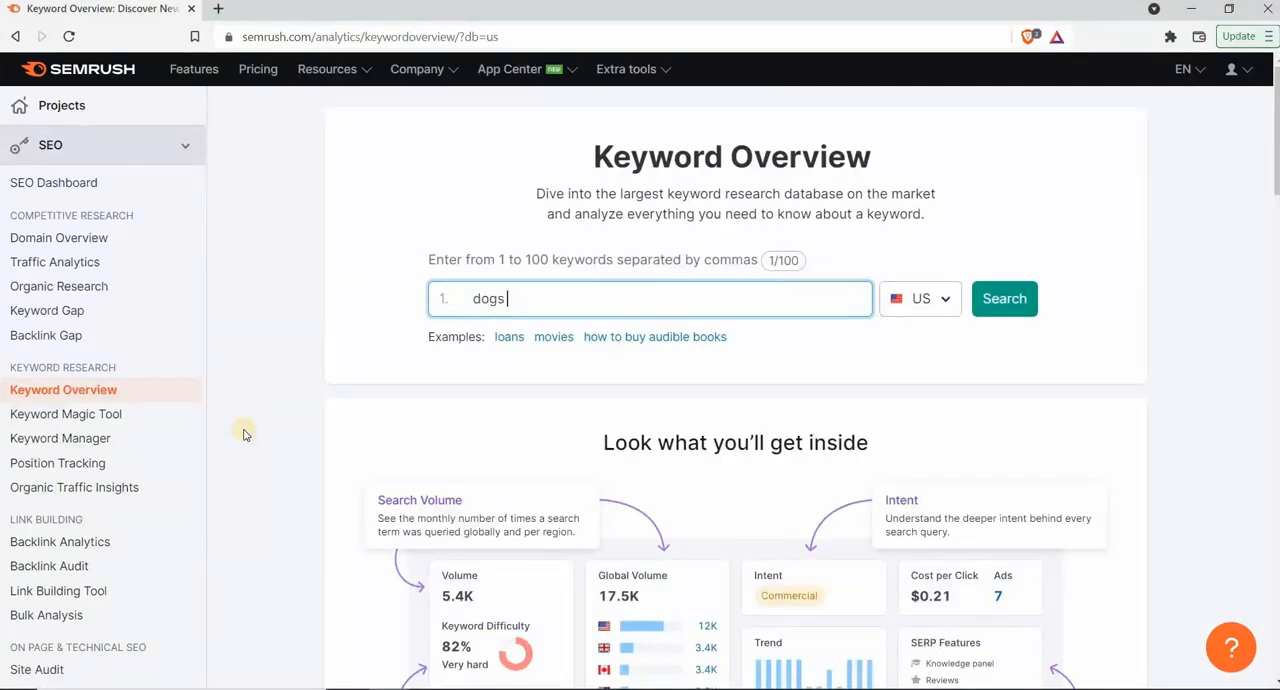
{"action": "type", "text": " accessories"}
{"action": "left_click", "coordinate": [1004, 300]}
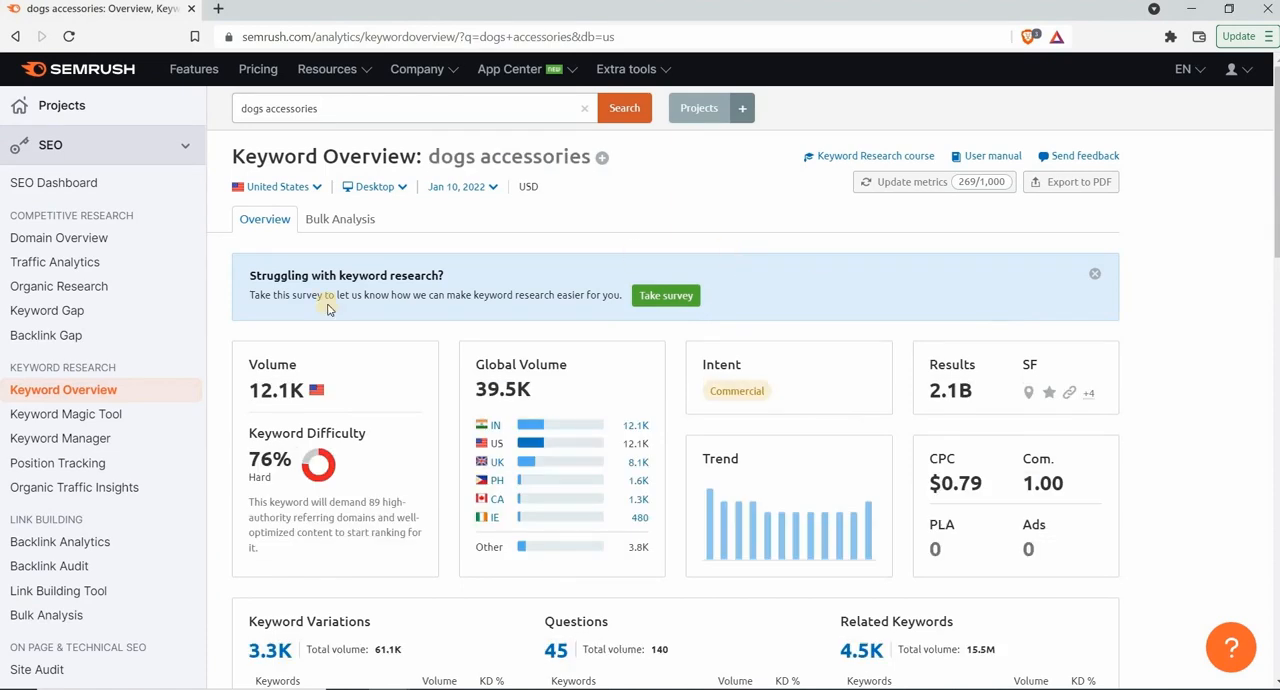
Examine the US search volume and keyword difficulty of "dogs accessories"
{"action": "left_click_drag", "start_coordinate": [248, 391], "coordinate": [342, 394]}
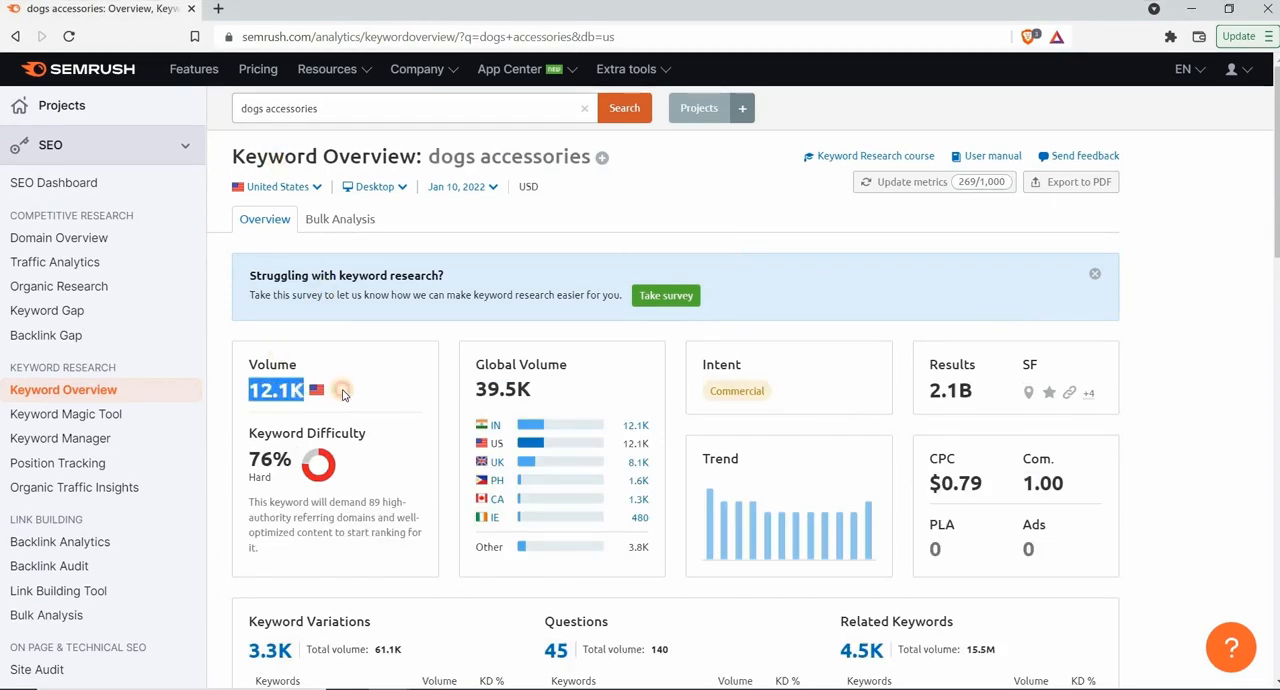
{"action": "left_click", "coordinate": [342, 394]}
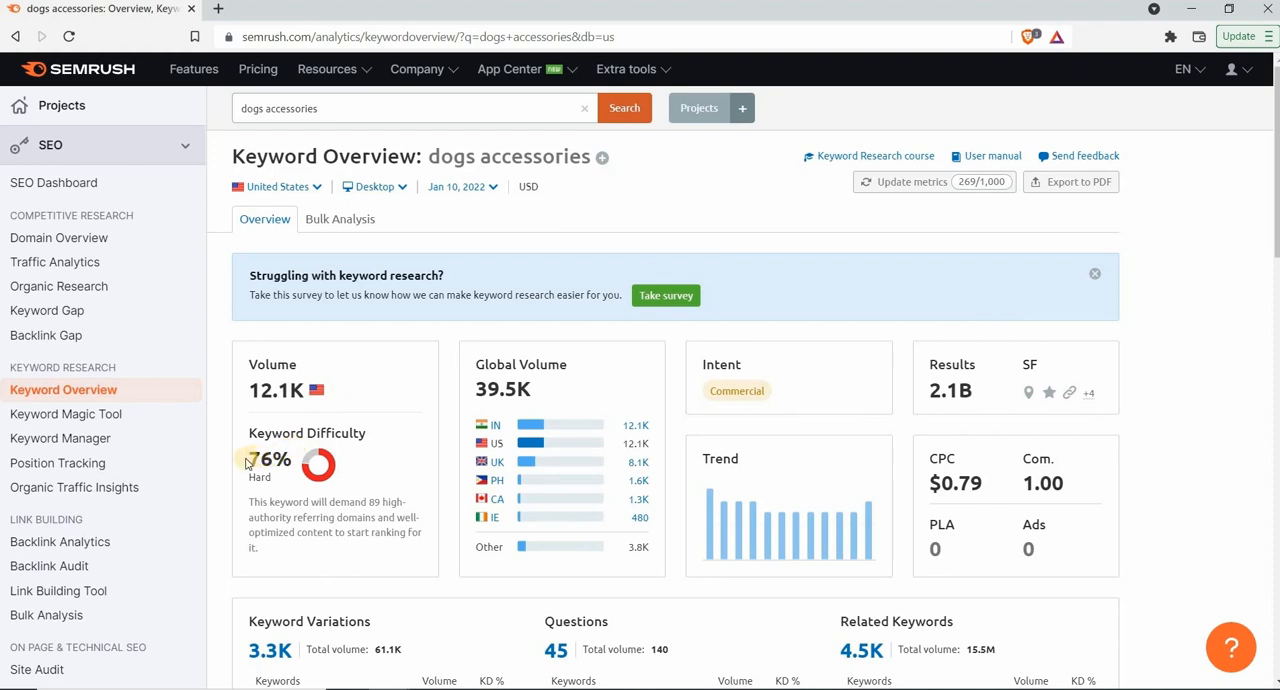
{"action": "left_click_drag", "start_coordinate": [245, 462], "coordinate": [296, 460]}
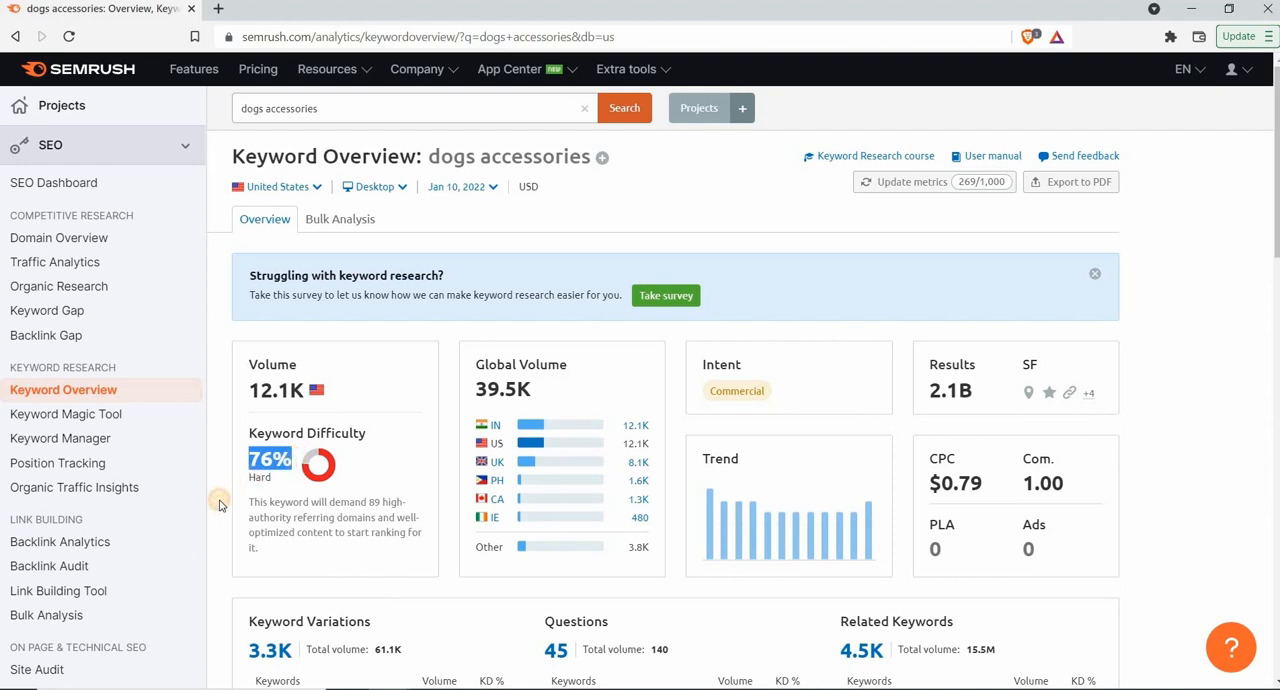
{"action": "left_click", "coordinate": [220, 502]}
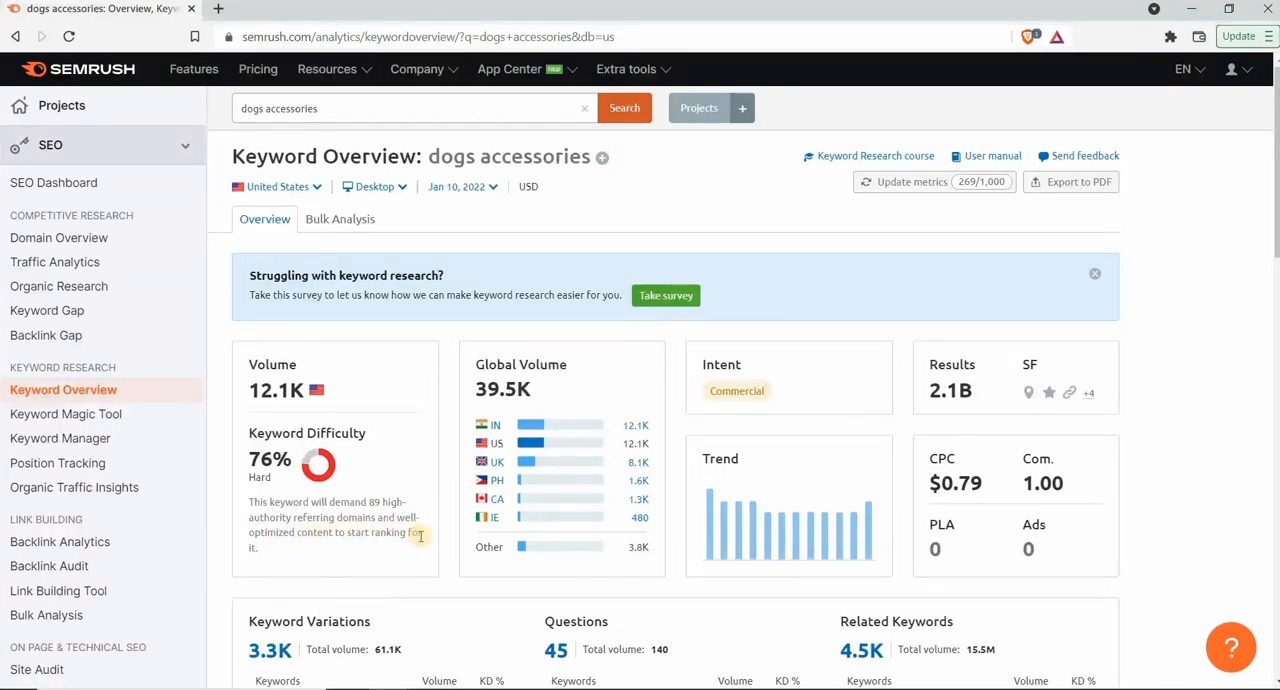
Change the analyzed keyword to "dogs life jackets" and run the search
{"action": "left_click", "coordinate": [464, 113]}
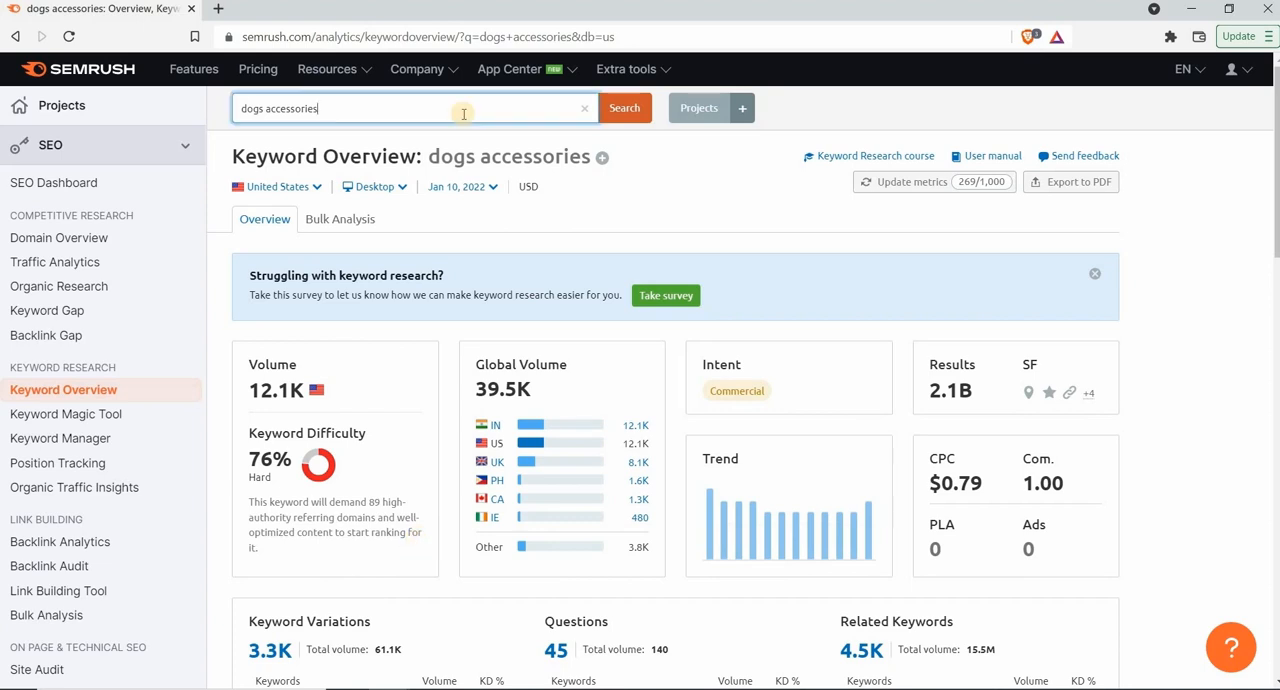
{"action": "key", "text": "BackSpace"}
{"action": "key", "text": "BackSpace"}
{"action": "type", "text": "life jackets"}
{"action": "key", "text": "Return"}
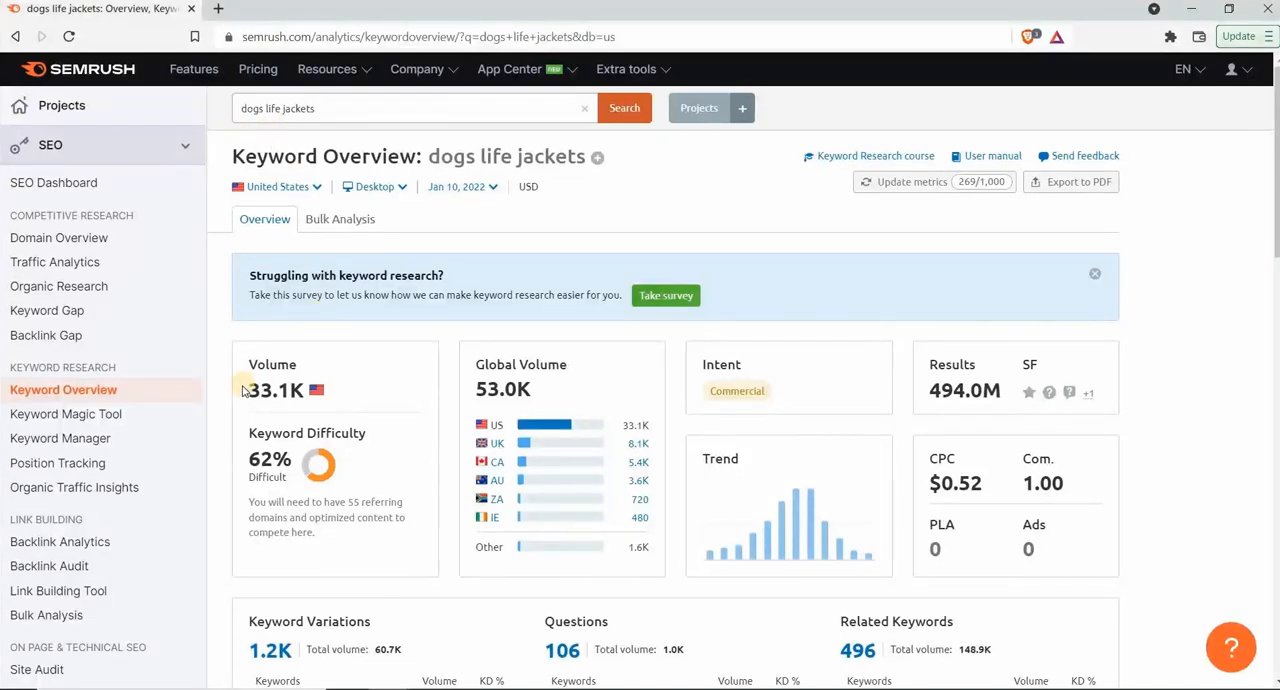
Examine the volume, keyword difficulty and required referring domains for "dogs life jackets"
{"action": "left_click_drag", "start_coordinate": [245, 392], "coordinate": [305, 391]}
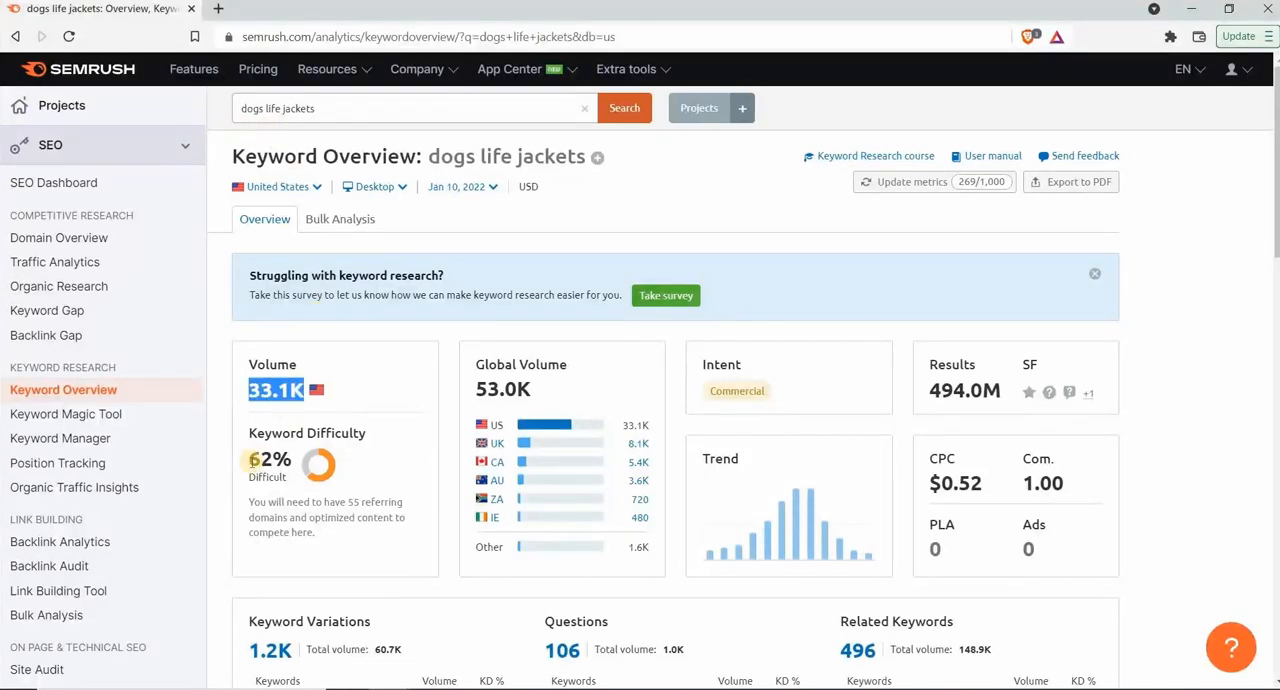
{"action": "left_click_drag", "start_coordinate": [250, 461], "coordinate": [299, 461]}
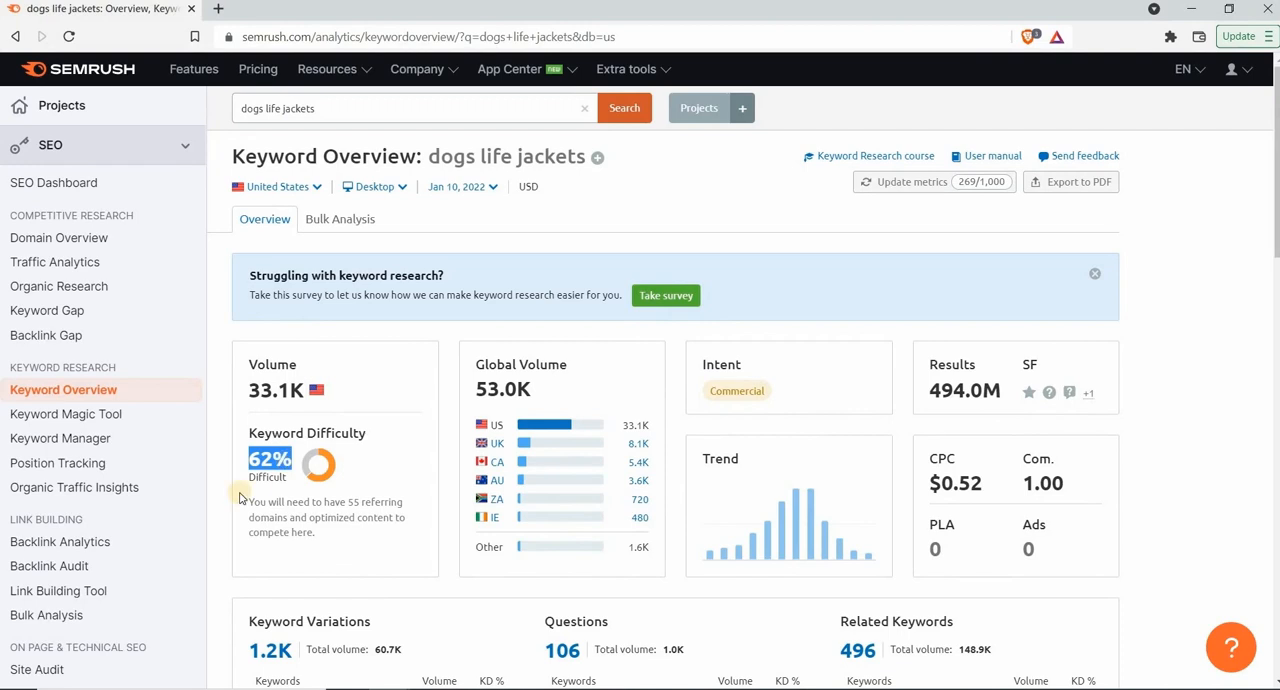
{"action": "left_click", "coordinate": [231, 503]}
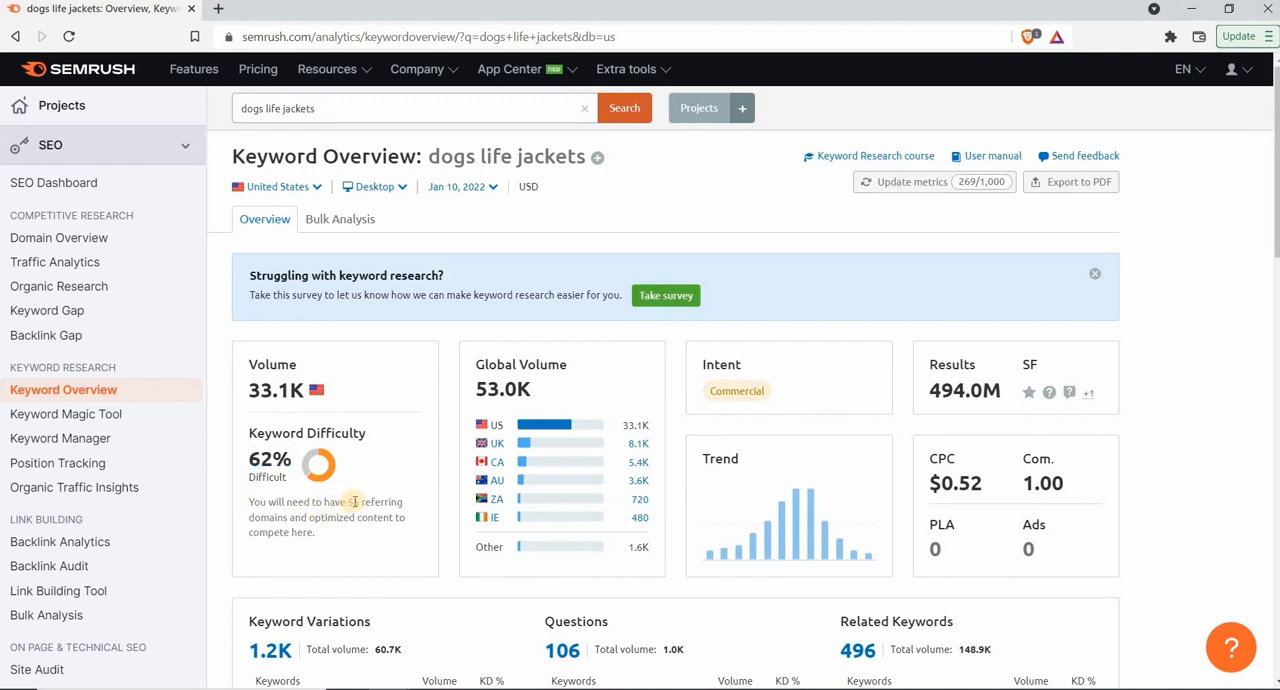
{"action": "left_click_drag", "start_coordinate": [348, 502], "coordinate": [290, 517]}
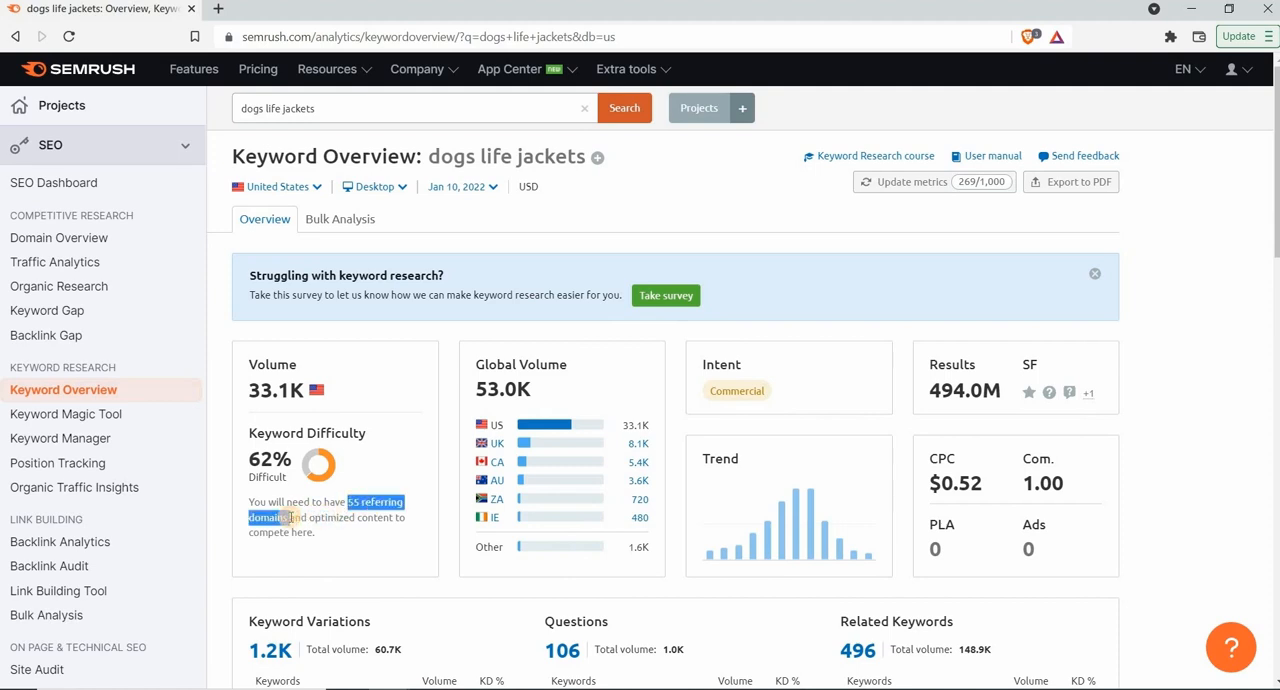
{"action": "left_click", "coordinate": [236, 542]}
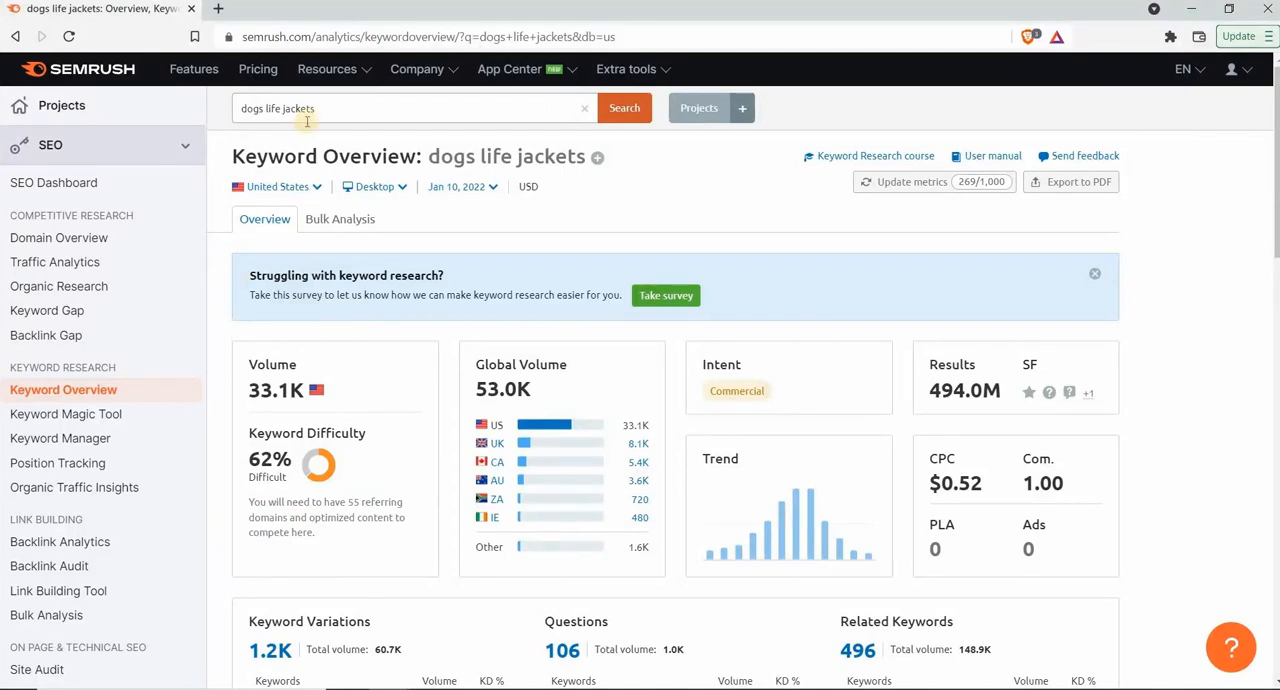
Reword the keyword as the question "do dogs need a life jacket" and analyze it
{"action": "left_click", "coordinate": [242, 108]}
{"action": "type", "text": "do"}
{"action": "left_click", "coordinate": [278, 108]}
{"action": "type", "text": "need"}
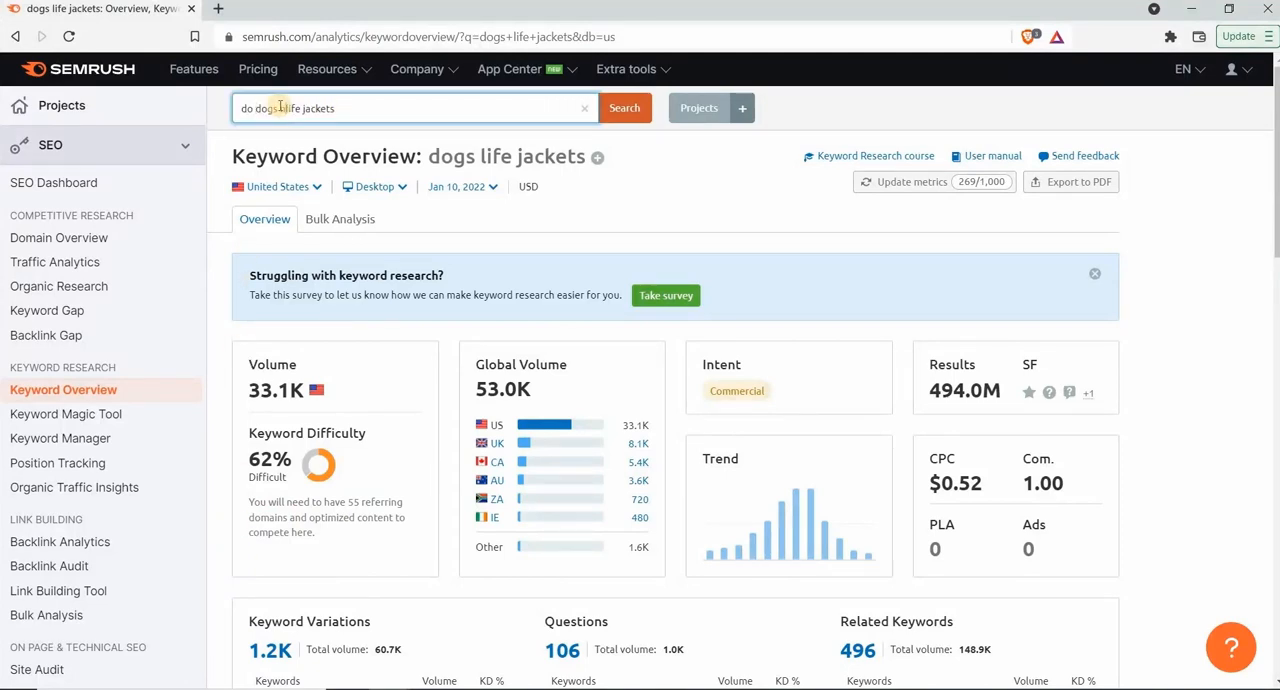
{"action": "key", "text": "BackSpace"}
{"action": "key", "text": "BackSpace"}
{"action": "type", "text": "ed a"}
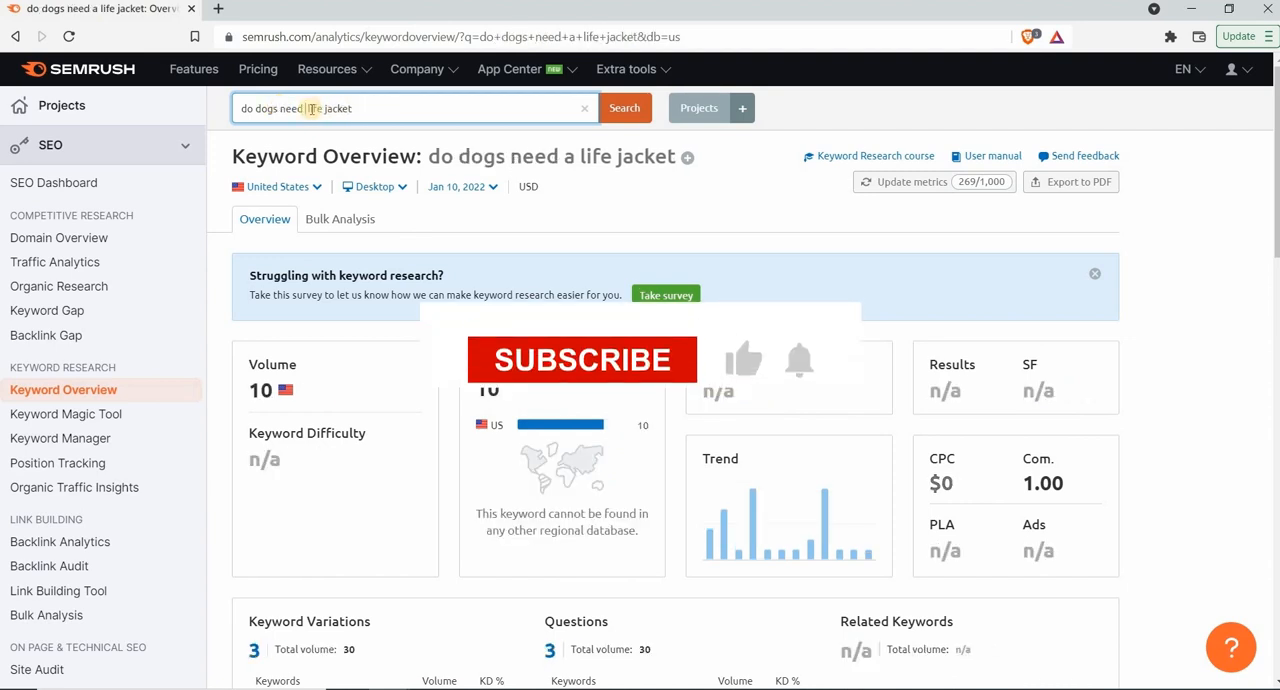
Change the question to the plural "do dogs need life jackets" and run the search again
{"action": "left_click", "coordinate": [311, 108]}
{"action": "key", "text": "BackSpace"}
{"action": "key", "text": "BackSpace"}
{"action": "left_click", "coordinate": [365, 103]}
{"action": "type", "text": "s"}
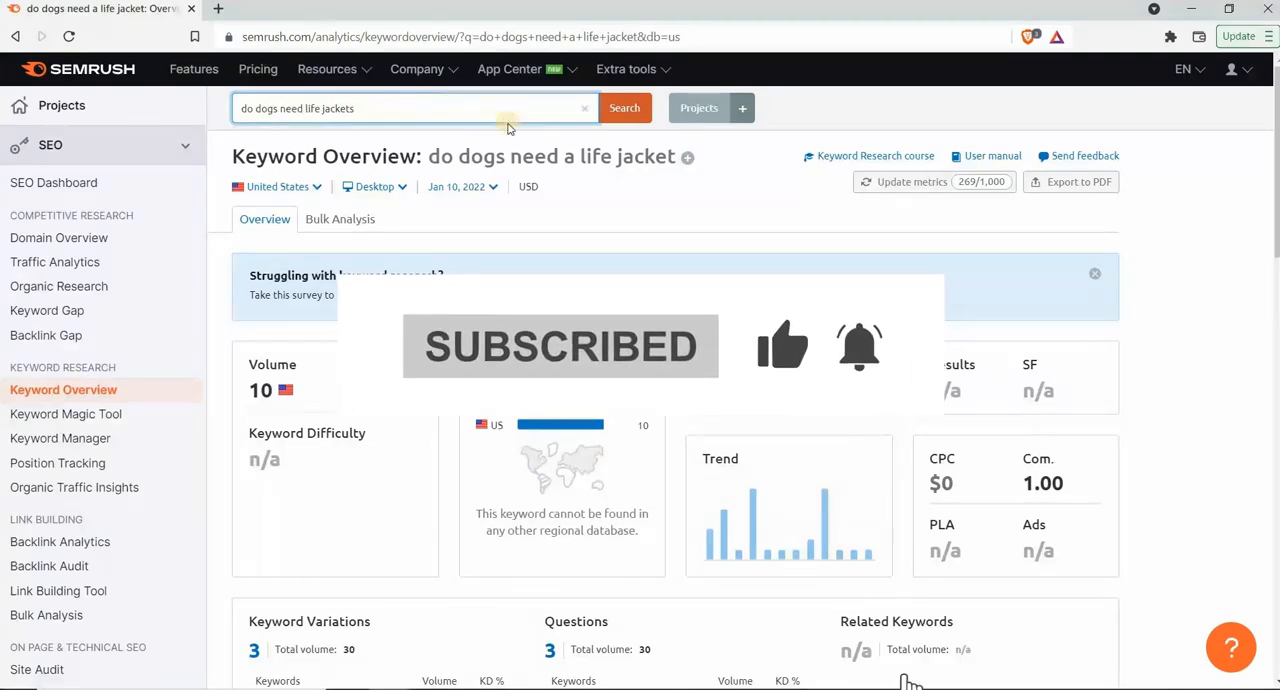
{"action": "left_click", "coordinate": [621, 112]}
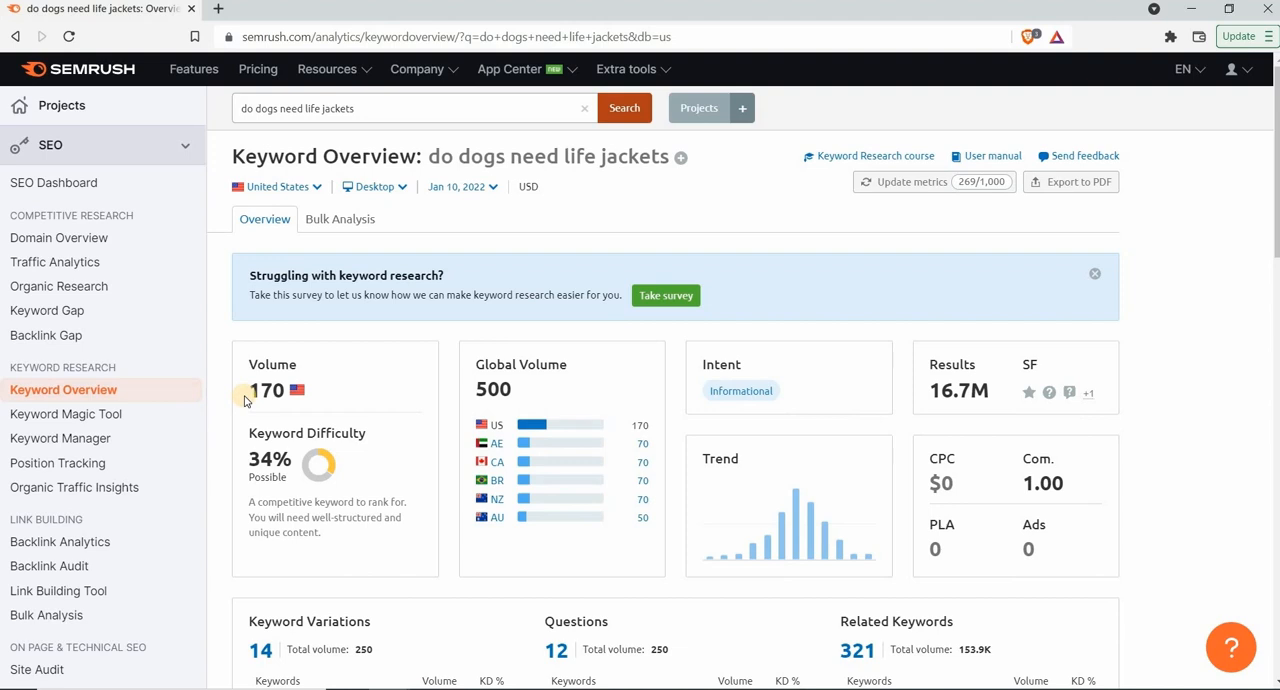
Examine the US search volume and keyword difficulty of "do dogs need life jackets"
{"action": "left_click_drag", "start_coordinate": [288, 392], "coordinate": [249, 392]}
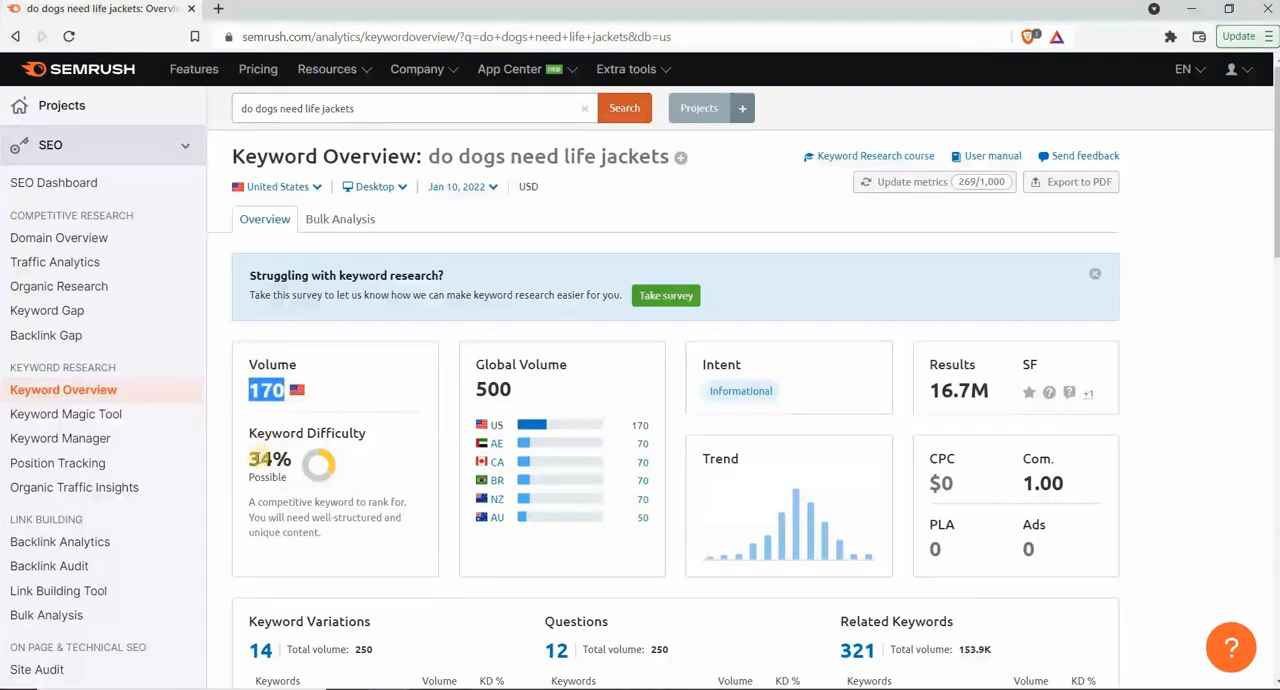
{"action": "left_click", "coordinate": [235, 479]}
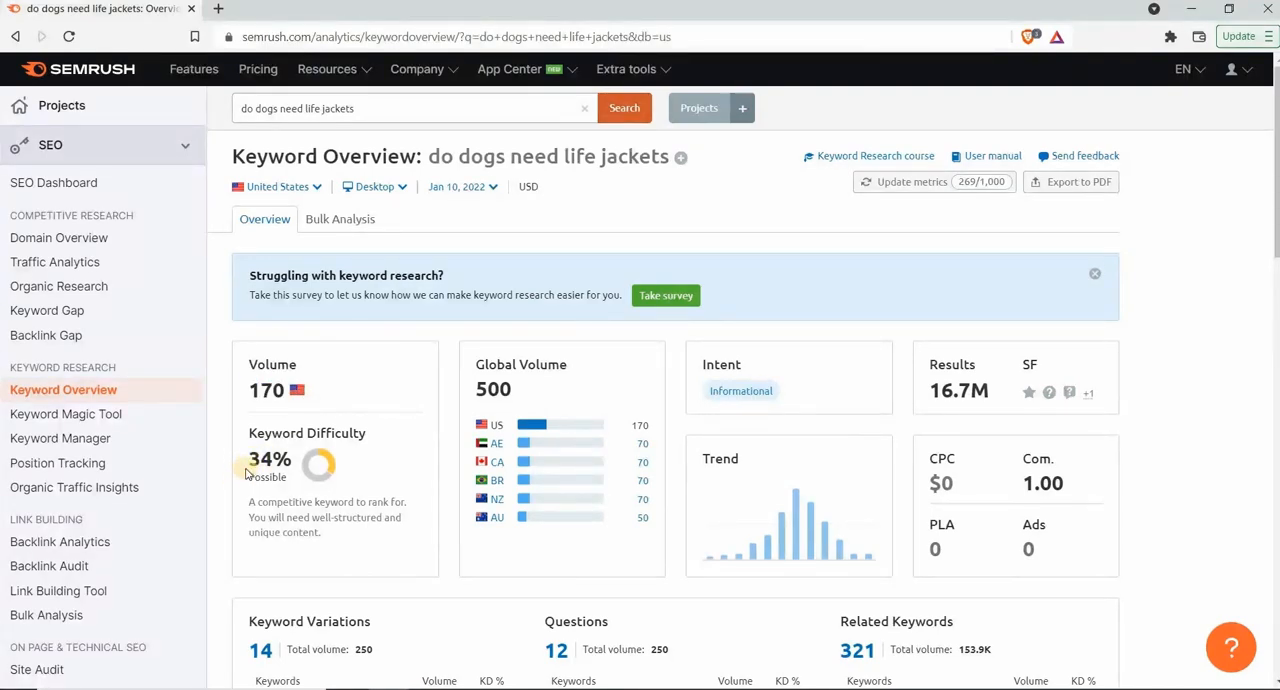
{"action": "left_click_drag", "start_coordinate": [293, 459], "coordinate": [249, 460]}
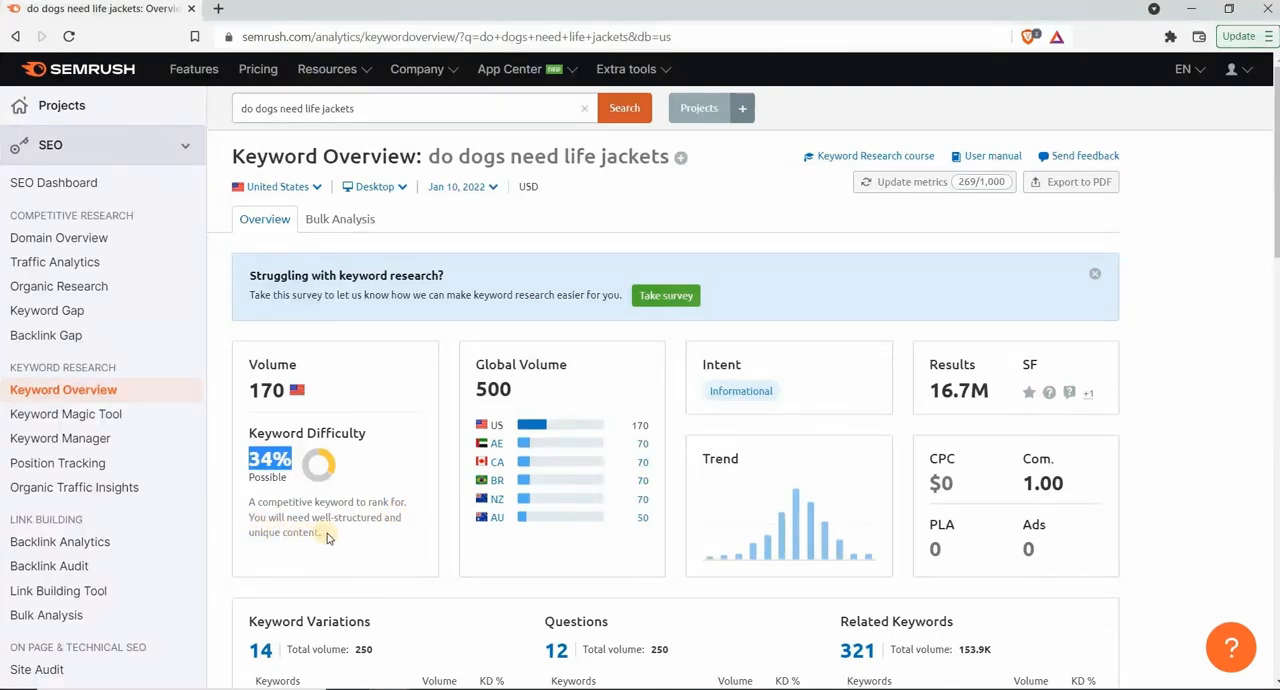
{"action": "left_click", "coordinate": [222, 480]}
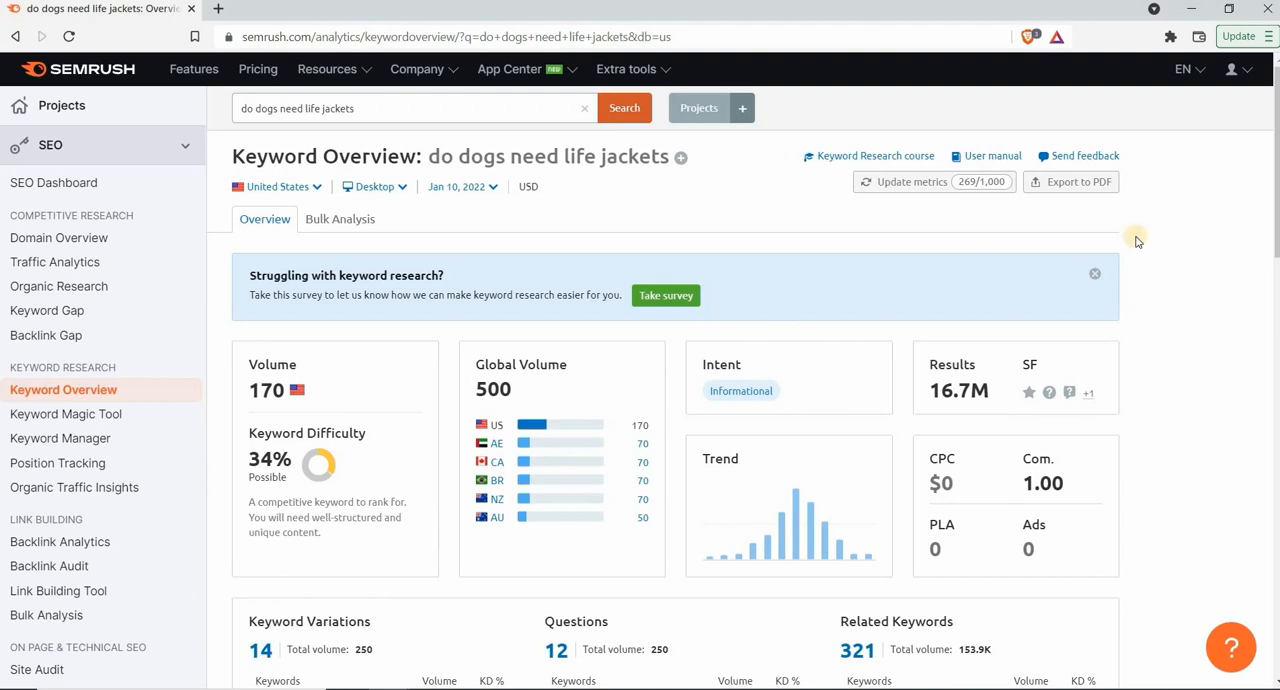
Review the keyword variations, questions and related keywords for "do dogs need life jackets"
{"action": "scroll", "coordinate": [1136, 240], "scroll_direction": "down", "scroll_amount": 2}
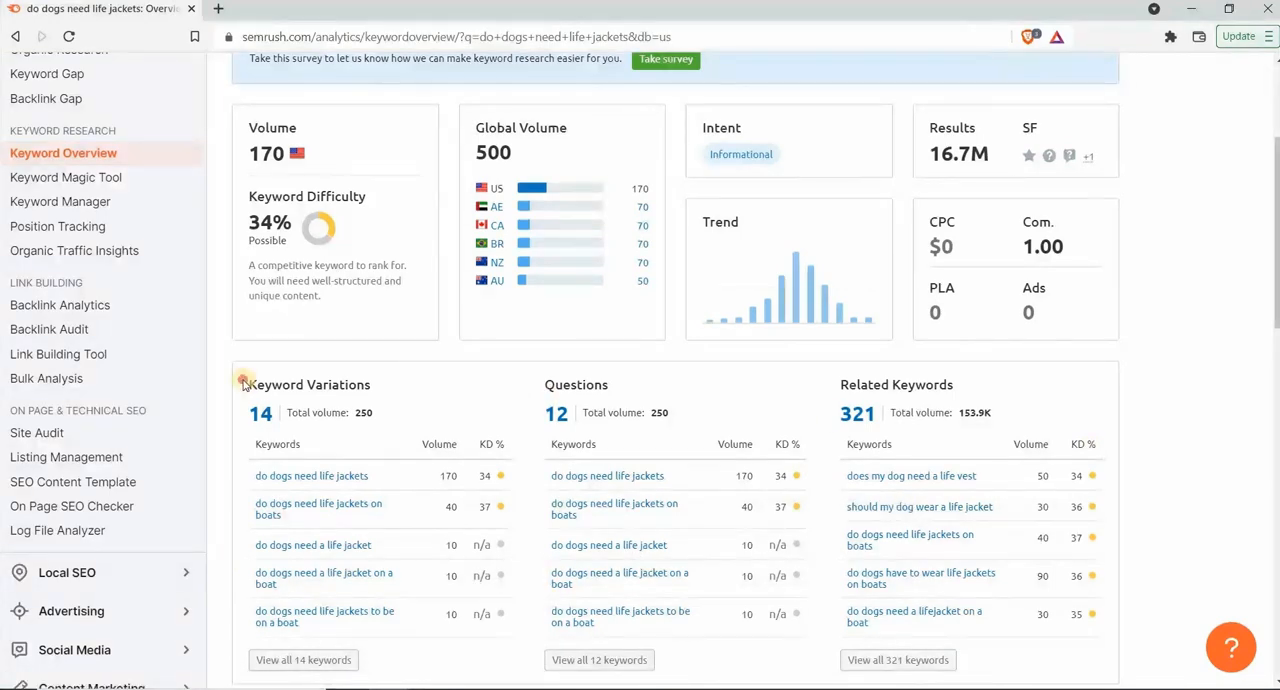
{"action": "triple_click", "coordinate": [370, 385]}
{"action": "left_click", "coordinate": [435, 389]}
Examine the SERP Analysis of the top 10 pages, including the explanations of the authority score, referring domains and search traffic columns
{"action": "left_click_drag", "start_coordinate": [1276, 316], "coordinate": [1269, 491]}
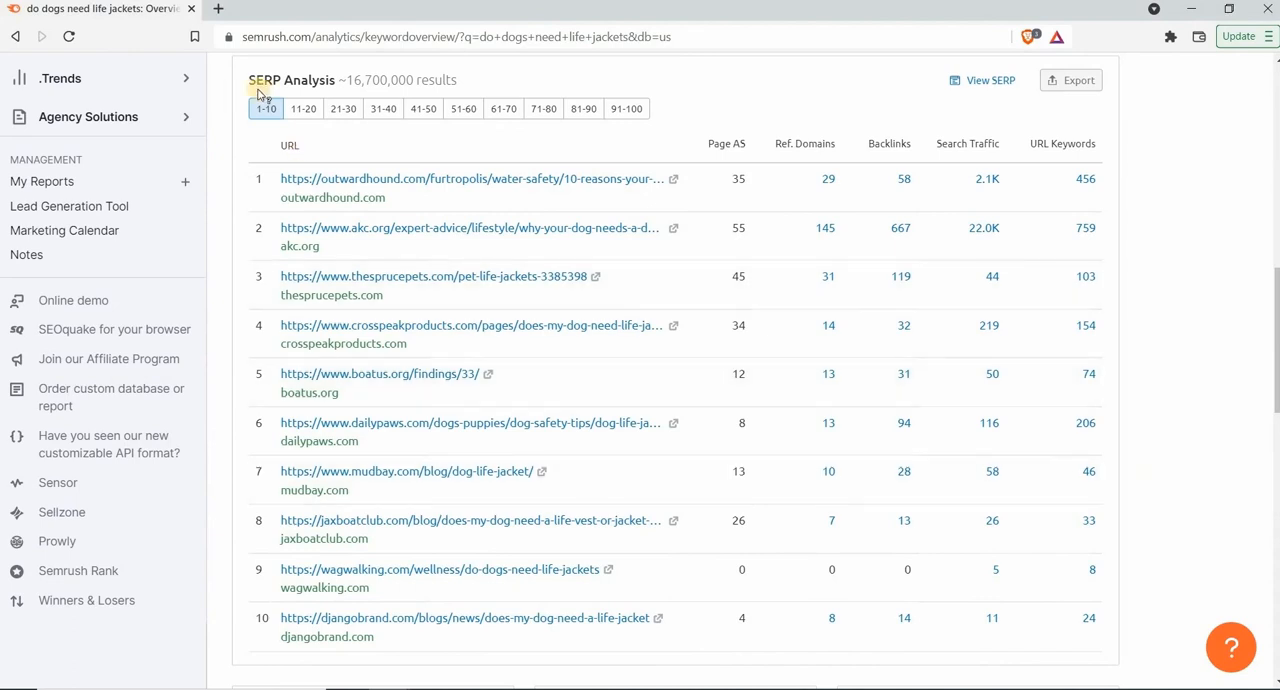
{"action": "mouse_move", "coordinate": [253, 87]}
{"action": "left_click_drag", "start_coordinate": [250, 85], "coordinate": [339, 85]}
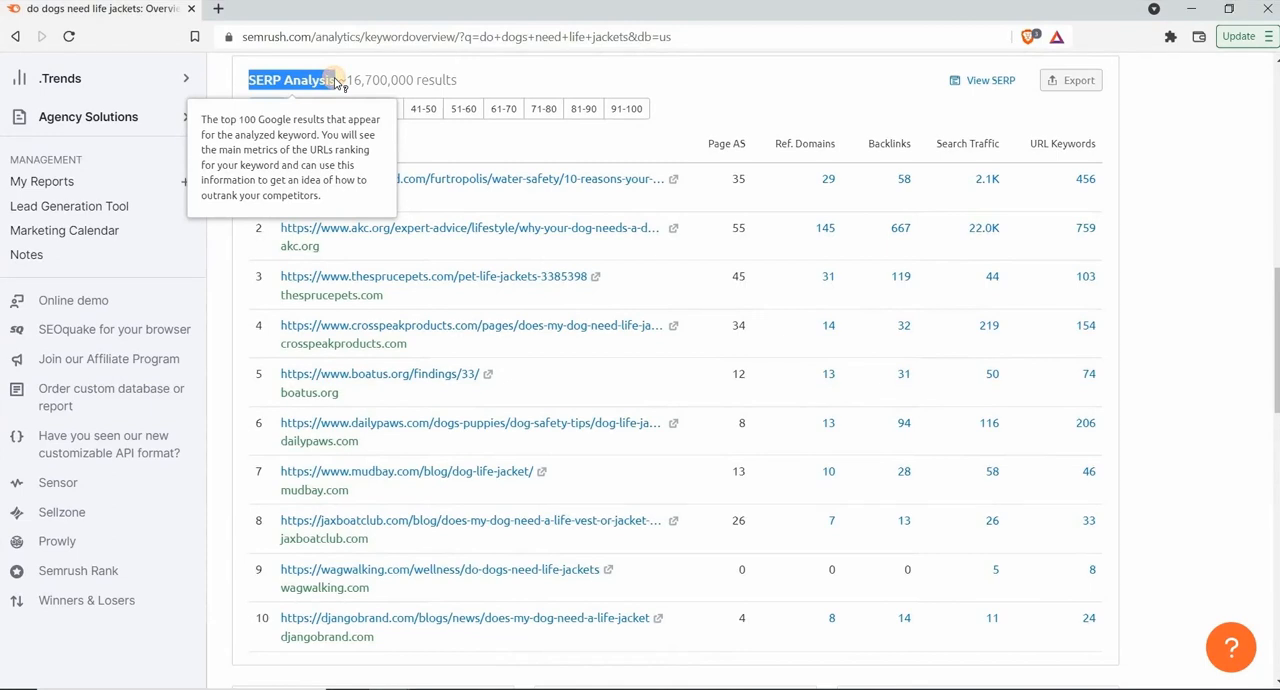
{"action": "left_click", "coordinate": [497, 82]}
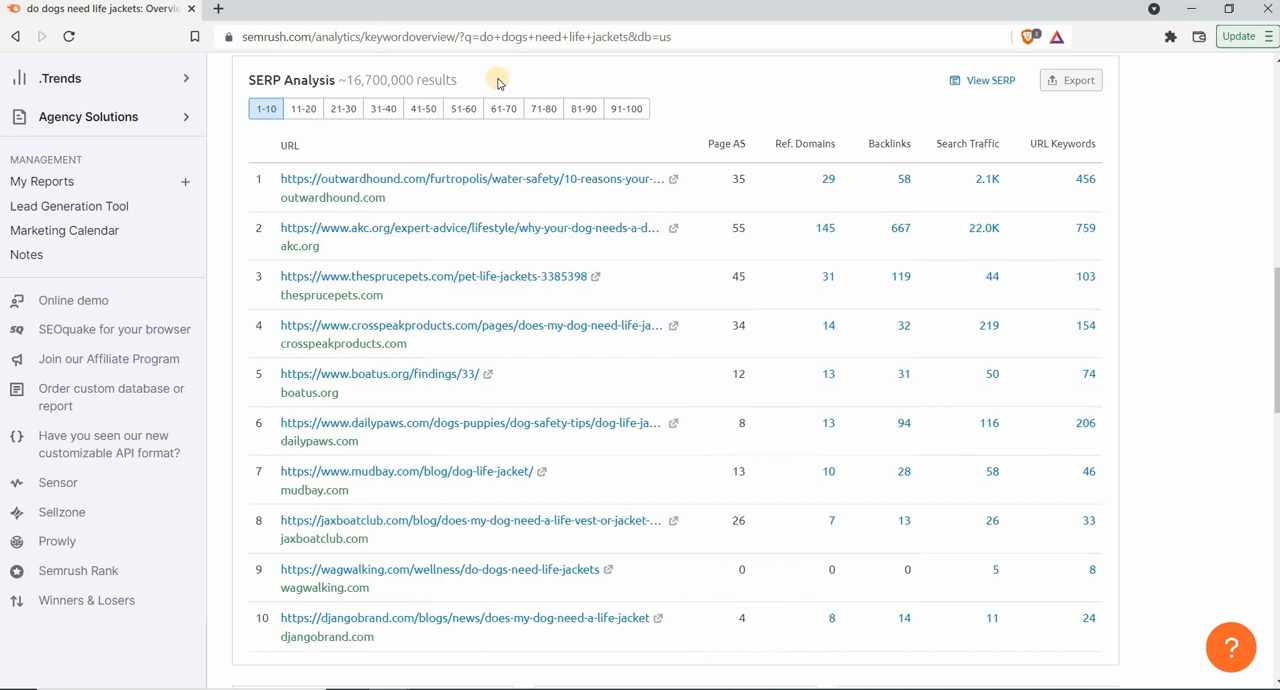
{"action": "mouse_move", "coordinate": [741, 151]}
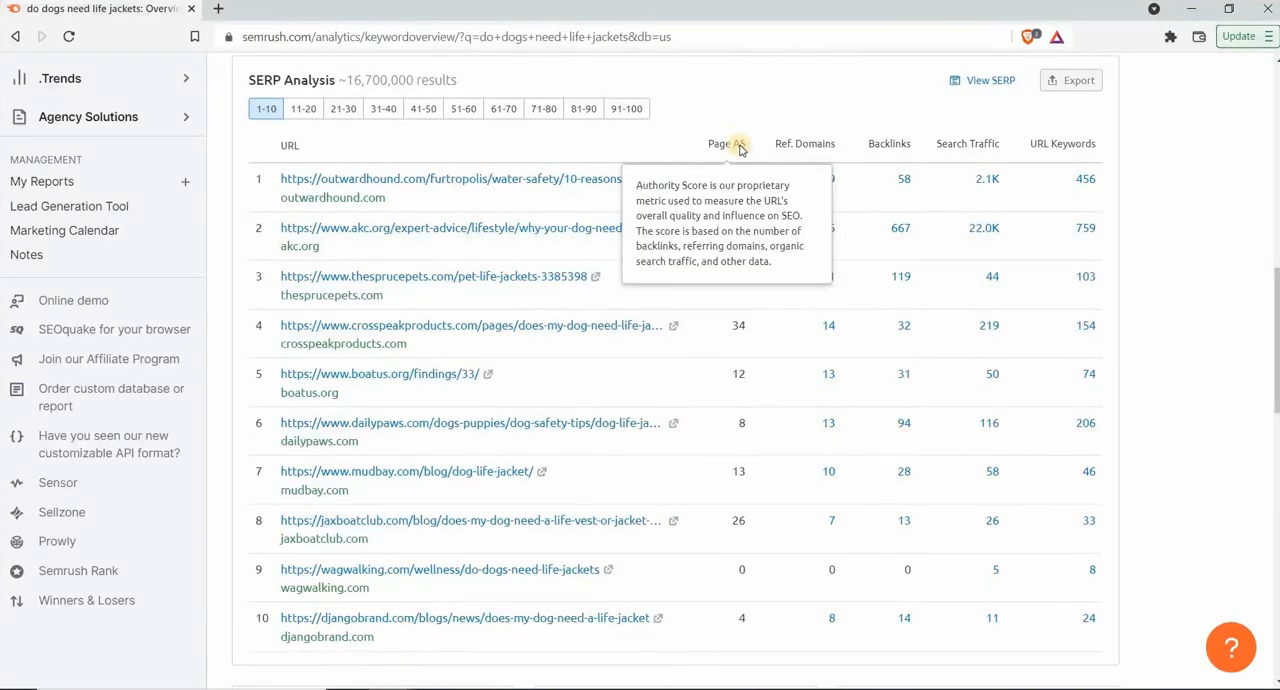
{"action": "mouse_move", "coordinate": [806, 151]}
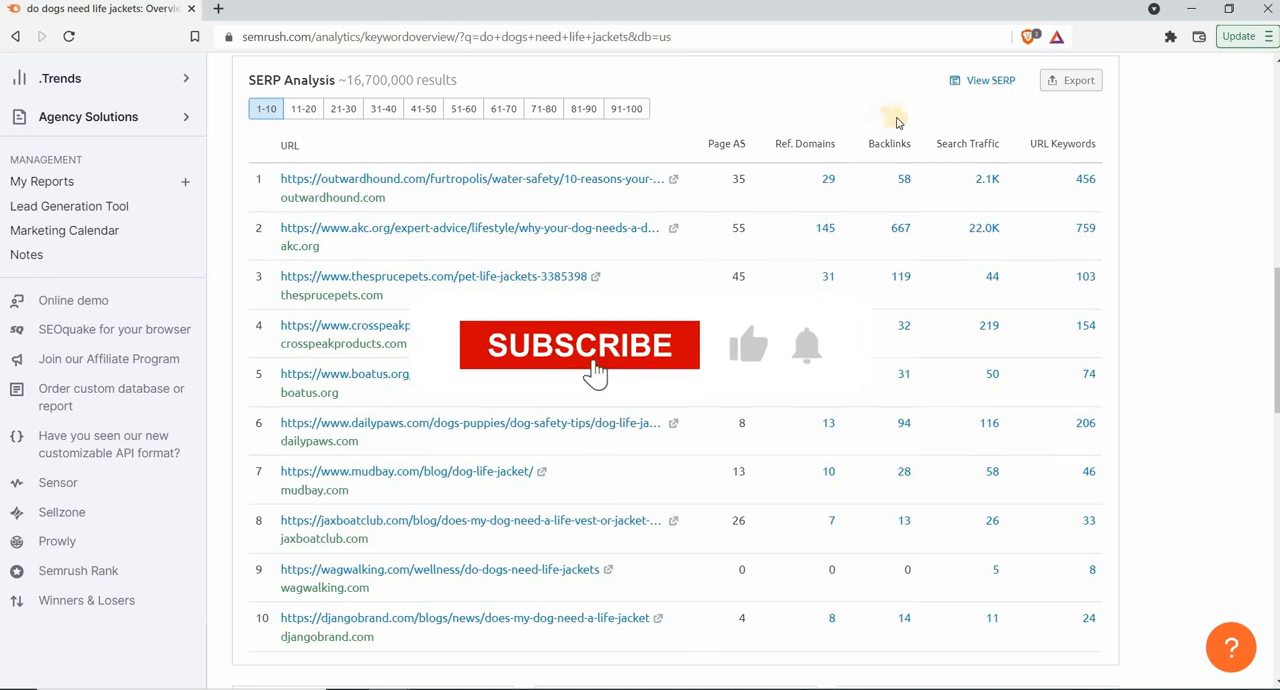
{"action": "mouse_move", "coordinate": [949, 143]}
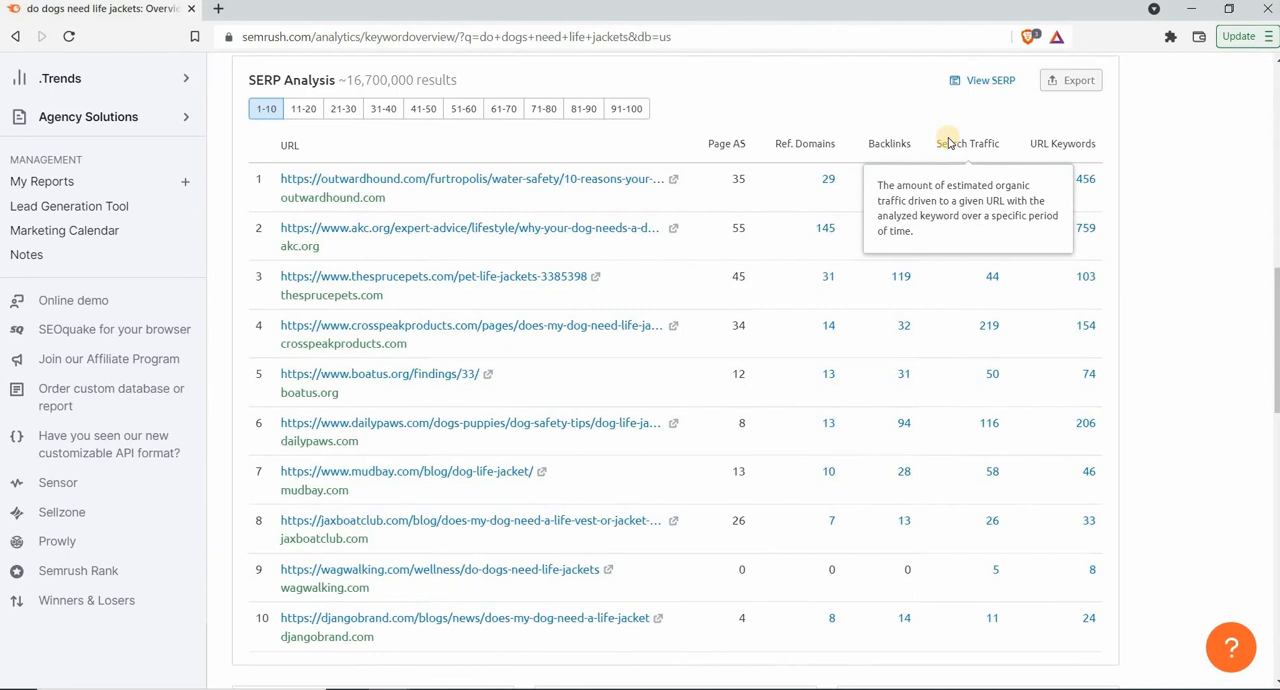
Open the Keyword Magic Tool for "do dogs need life jackets" and review the volume and KD % of the listed keywords
{"action": "scroll", "coordinate": [1260, 178], "scroll_direction": "up", "scroll_amount": 10}
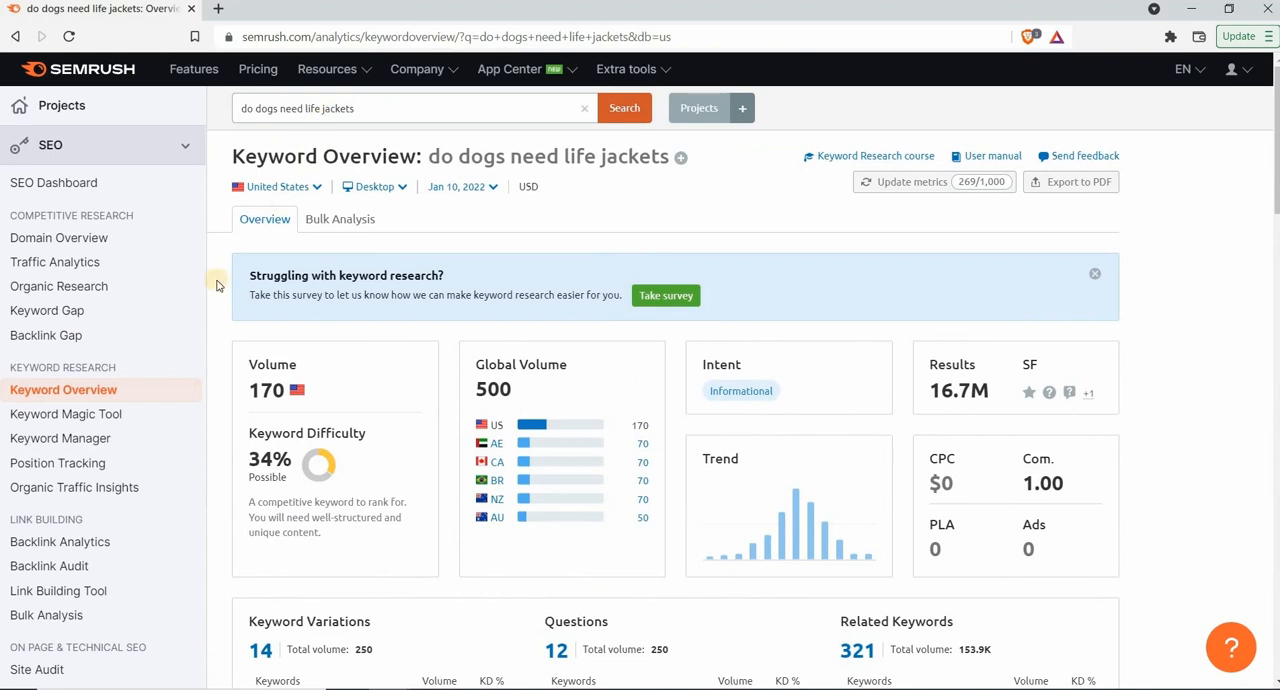
{"action": "left_click", "coordinate": [128, 415]}
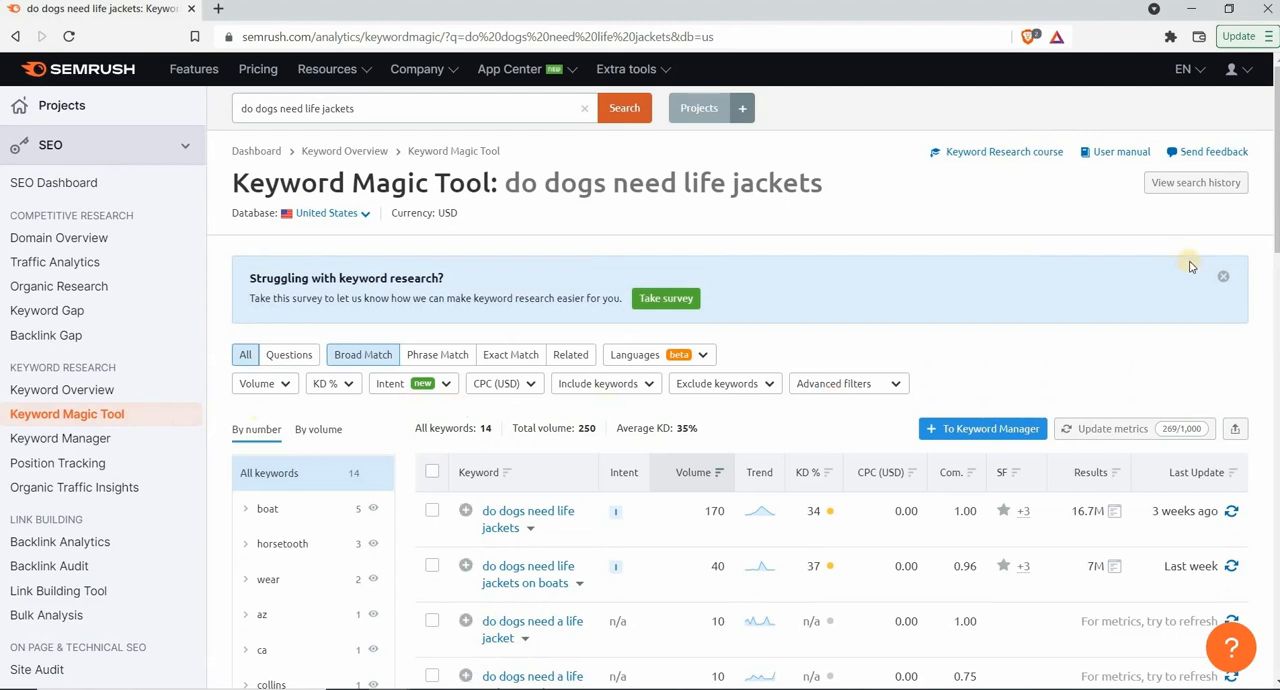
{"action": "left_click_drag", "start_coordinate": [1276, 232], "coordinate": [1276, 320]}
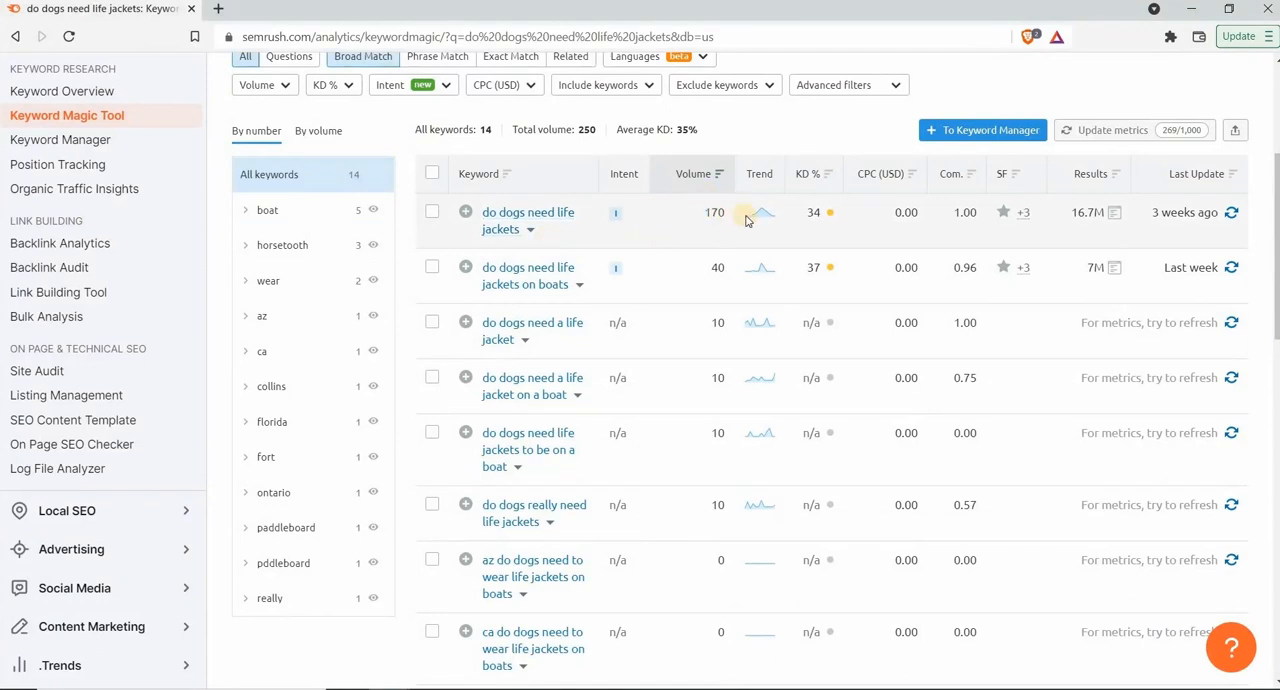
{"action": "mouse_move", "coordinate": [809, 180]}
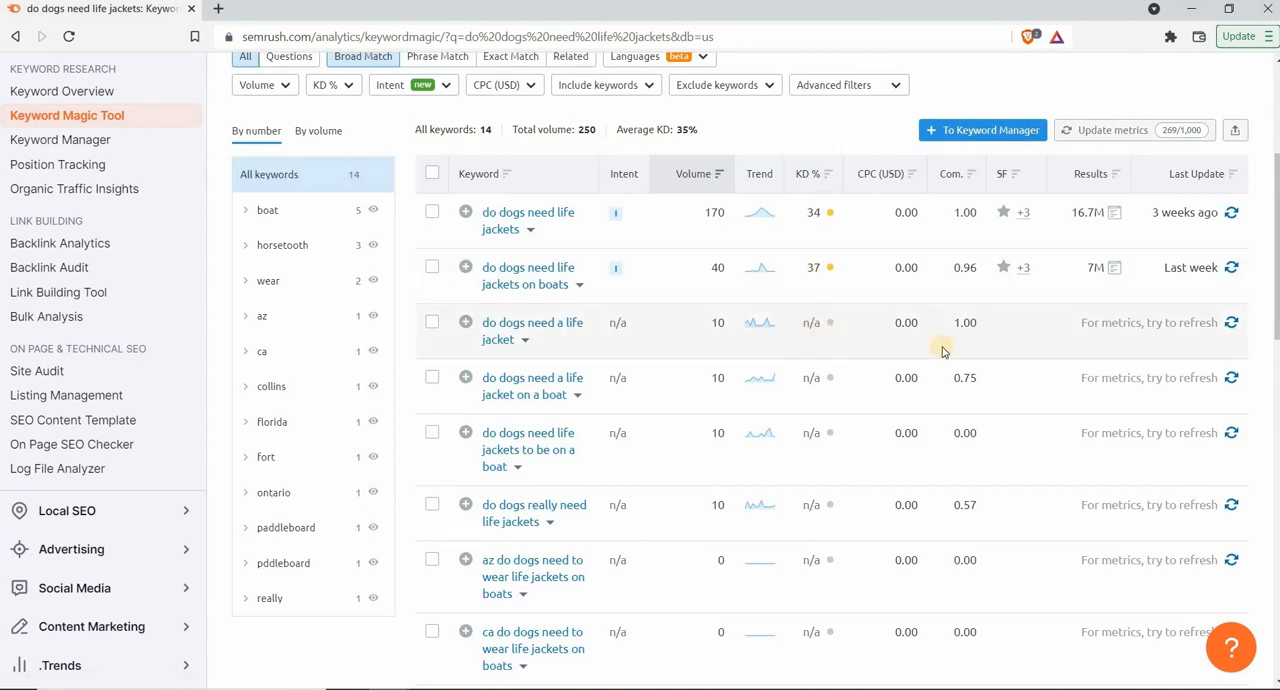
Refresh the metrics of "do dogs need a life jacket" and update the metrics of all keywords on this page
{"action": "left_click", "coordinate": [1231, 323]}
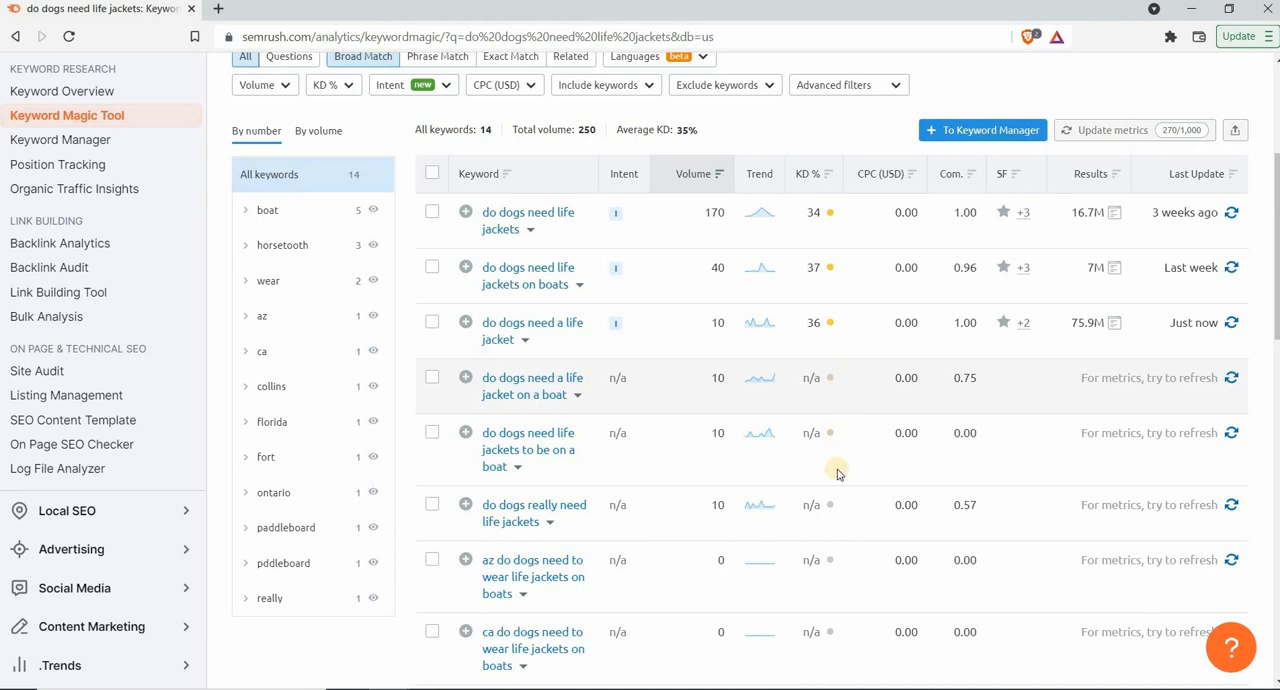
{"action": "left_click", "coordinate": [1128, 132]}
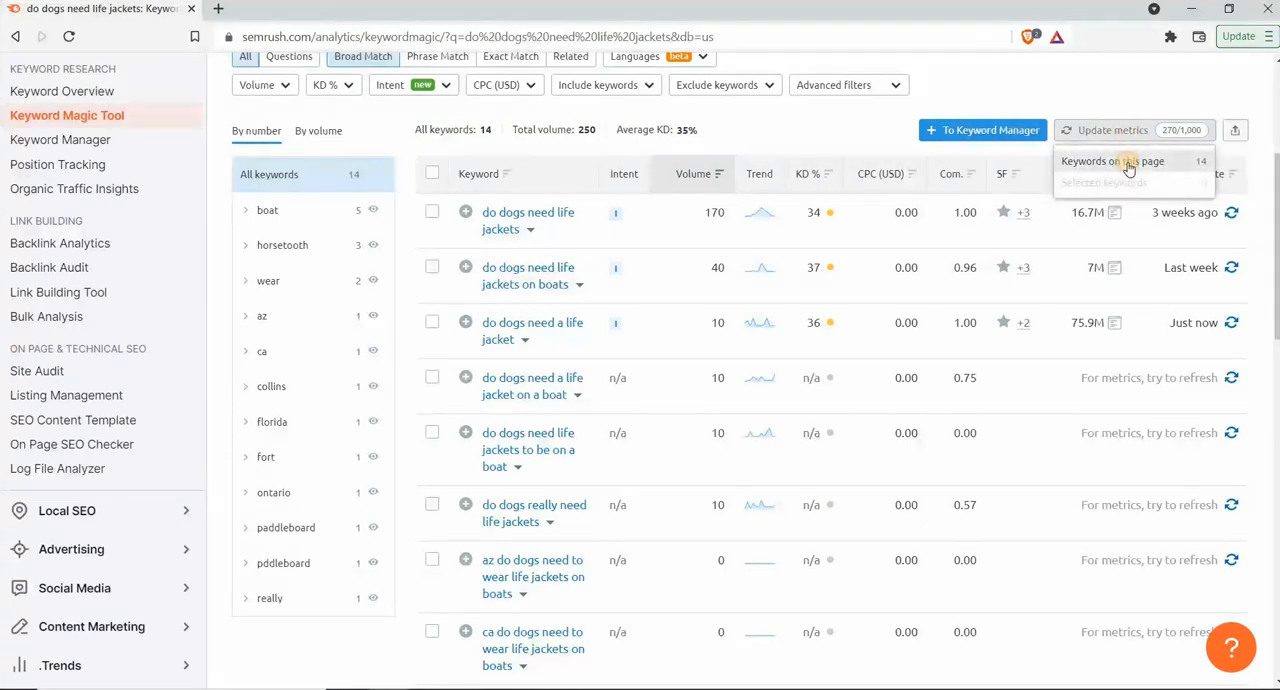
{"action": "left_click", "coordinate": [1128, 163]}
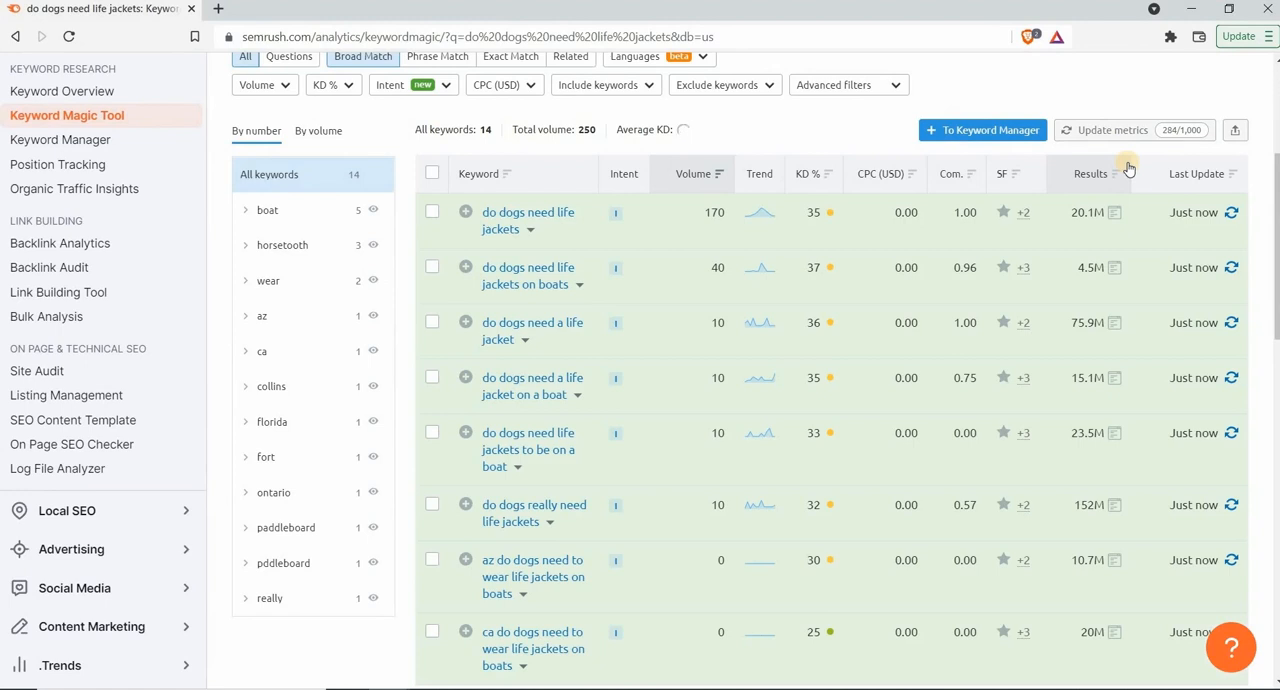
Sort the keywords by KD % in descending order and review them, and re-sort them in ascending order
{"action": "left_click", "coordinate": [821, 180]}
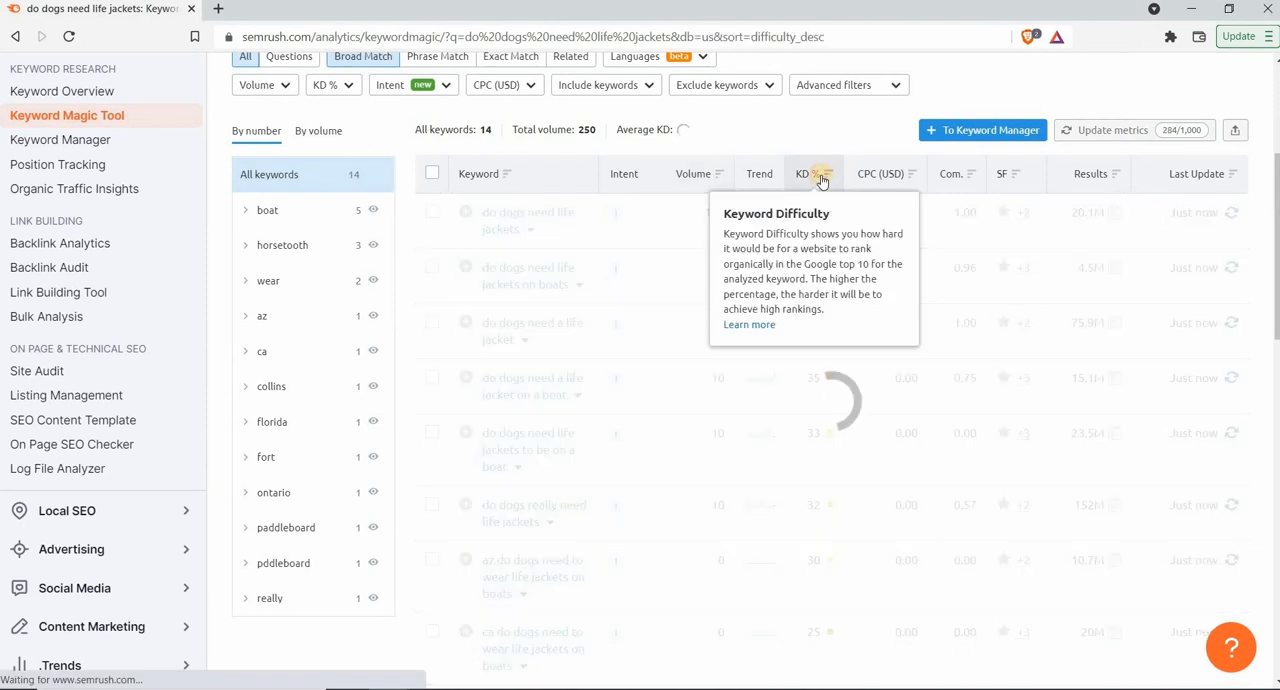
{"action": "scroll", "coordinate": [822, 175], "scroll_direction": "up", "scroll_amount": 3}
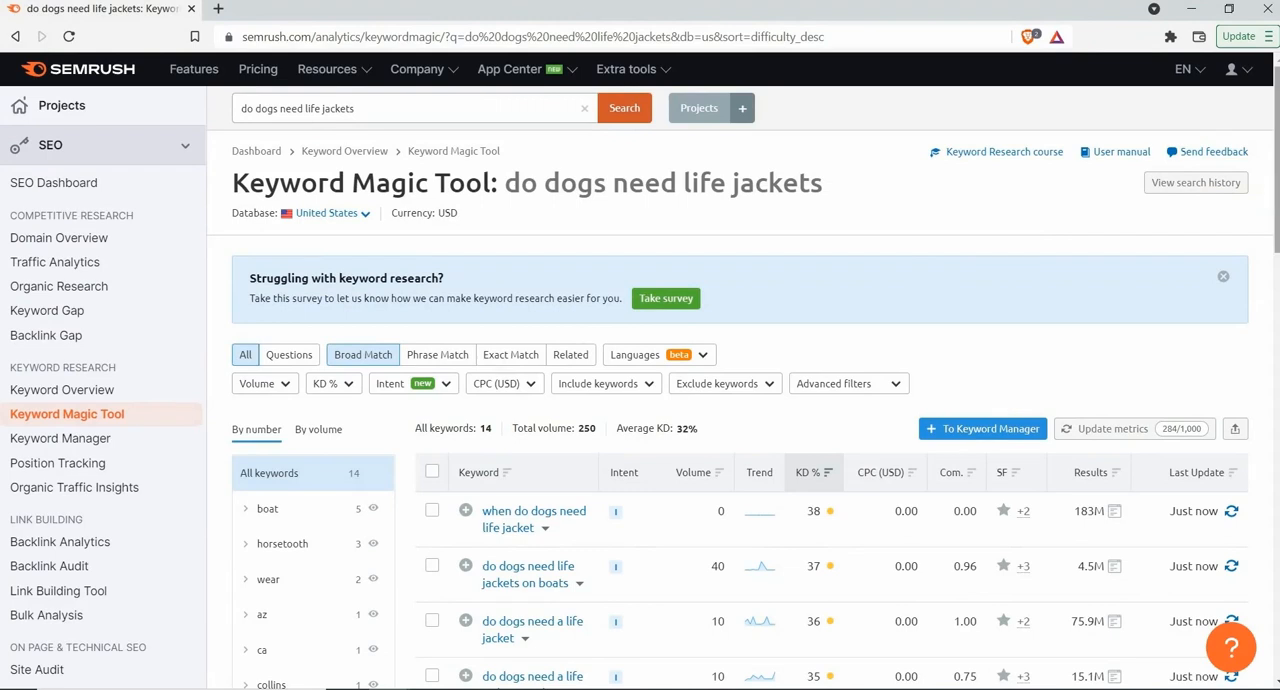
{"action": "scroll", "coordinate": [1274, 194], "scroll_direction": "down", "scroll_amount": 3}
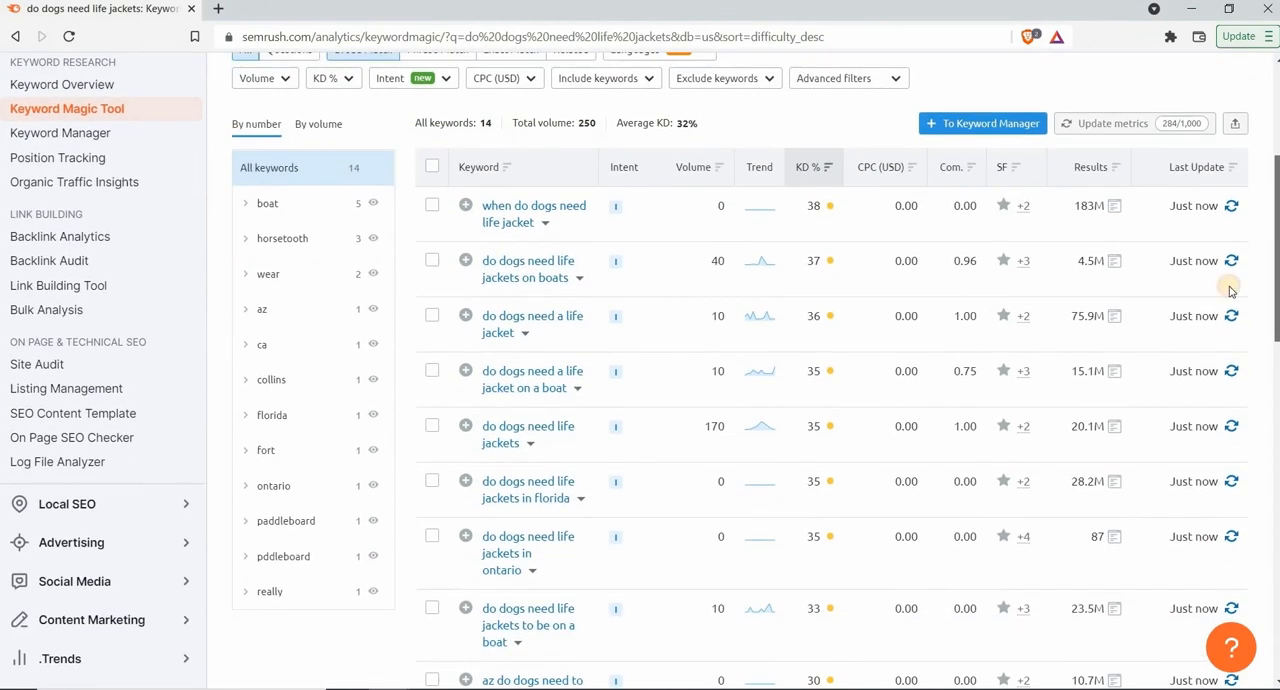
{"action": "mouse_move", "coordinate": [826, 215]}
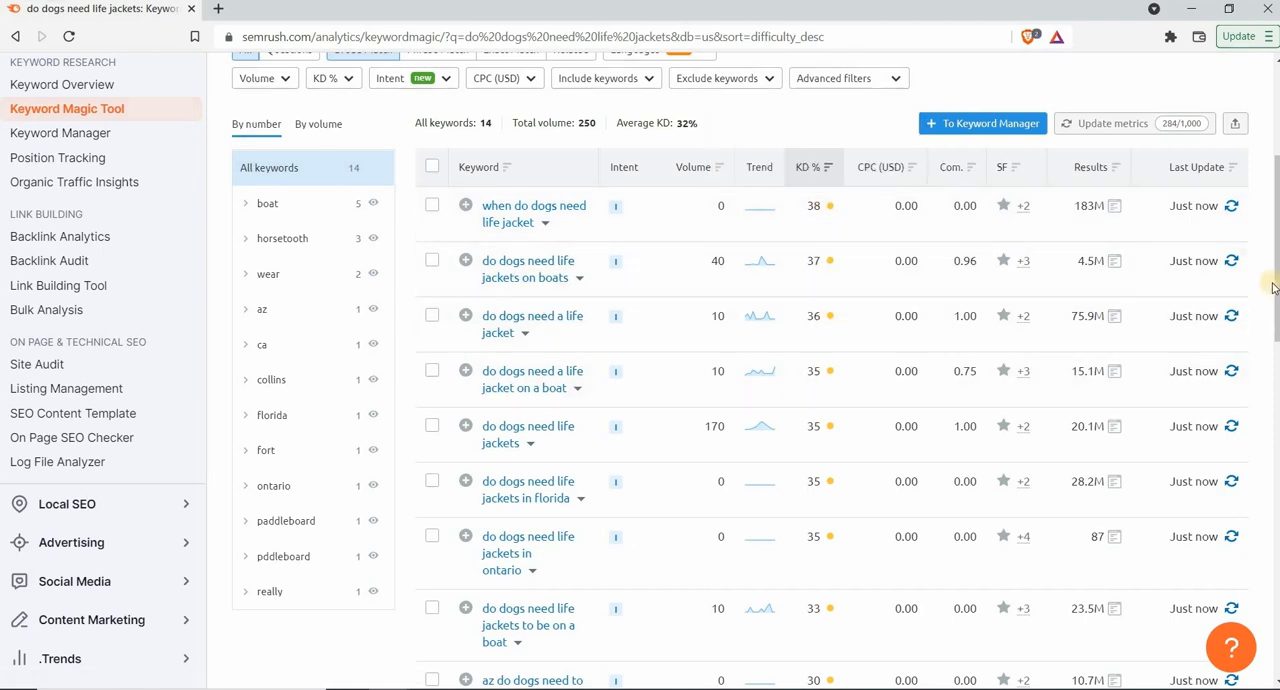
{"action": "scroll", "coordinate": [830, 250], "scroll_direction": "up", "scroll_amount": 1}
{"action": "left_click", "coordinate": [816, 238]}
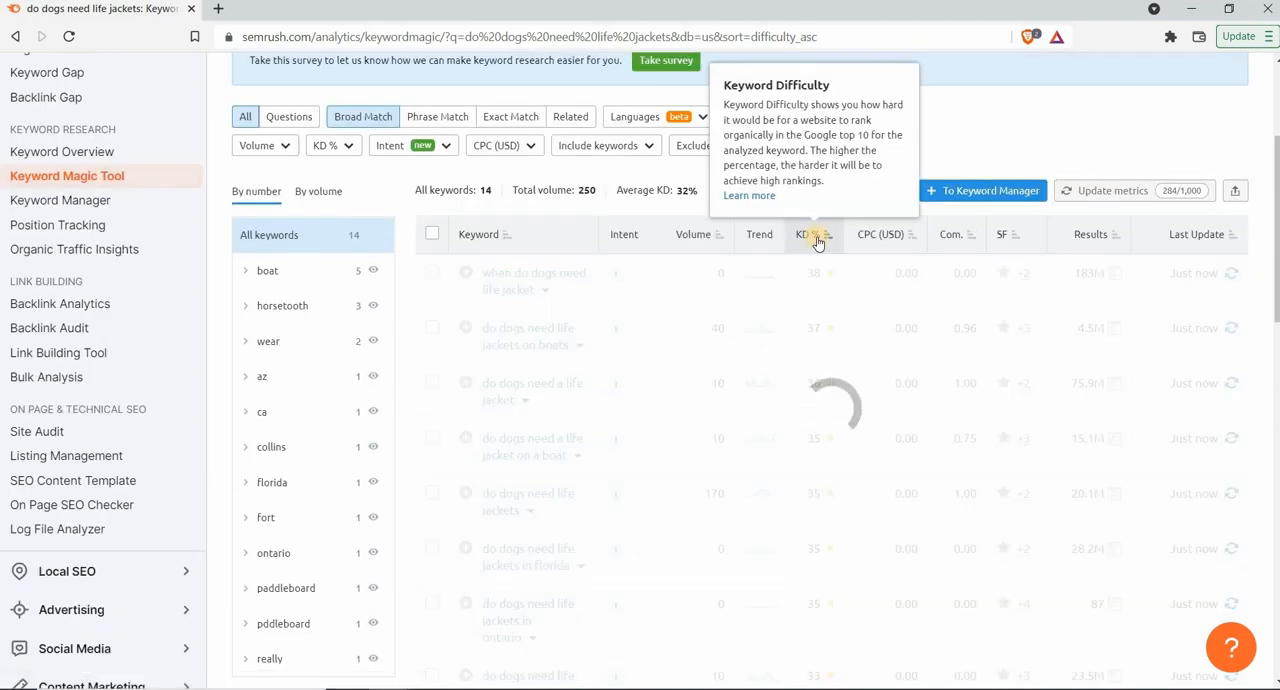
{"action": "scroll", "coordinate": [817, 243], "scroll_direction": "up", "scroll_amount": 1}
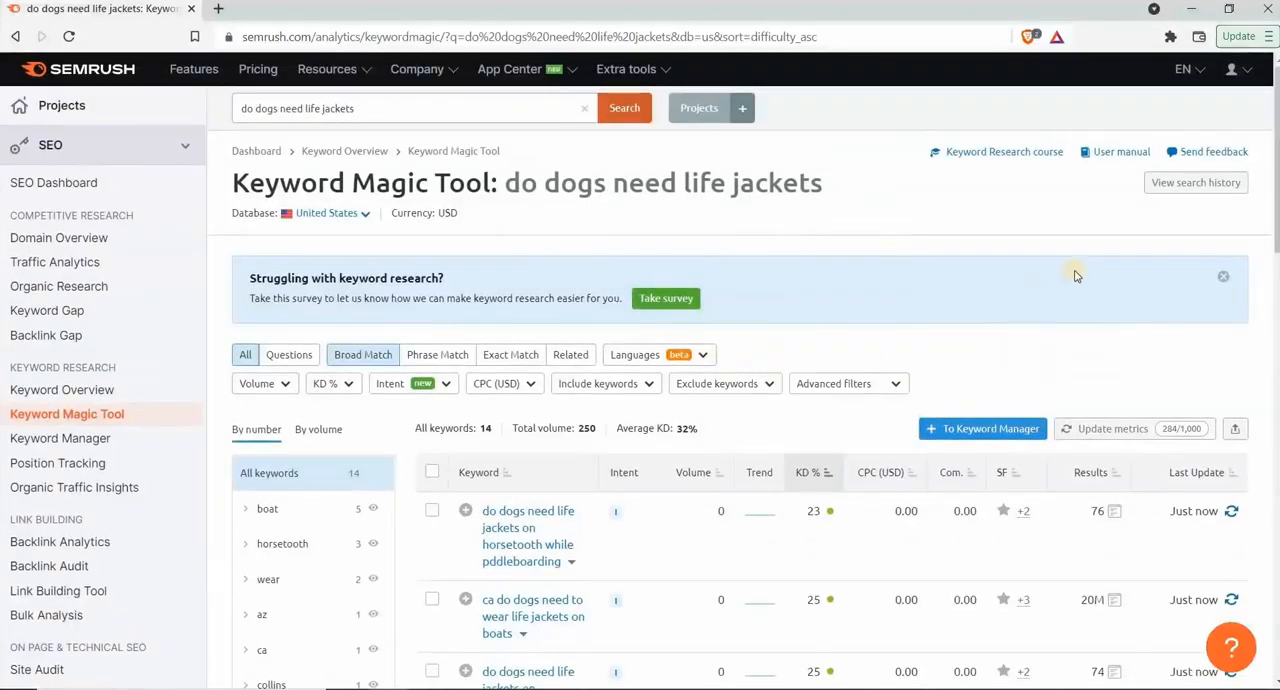
{"action": "left_click_drag", "start_coordinate": [1277, 198], "coordinate": [1277, 272]}
{"action": "scroll", "coordinate": [768, 348], "scroll_direction": "up", "scroll_amount": 2}
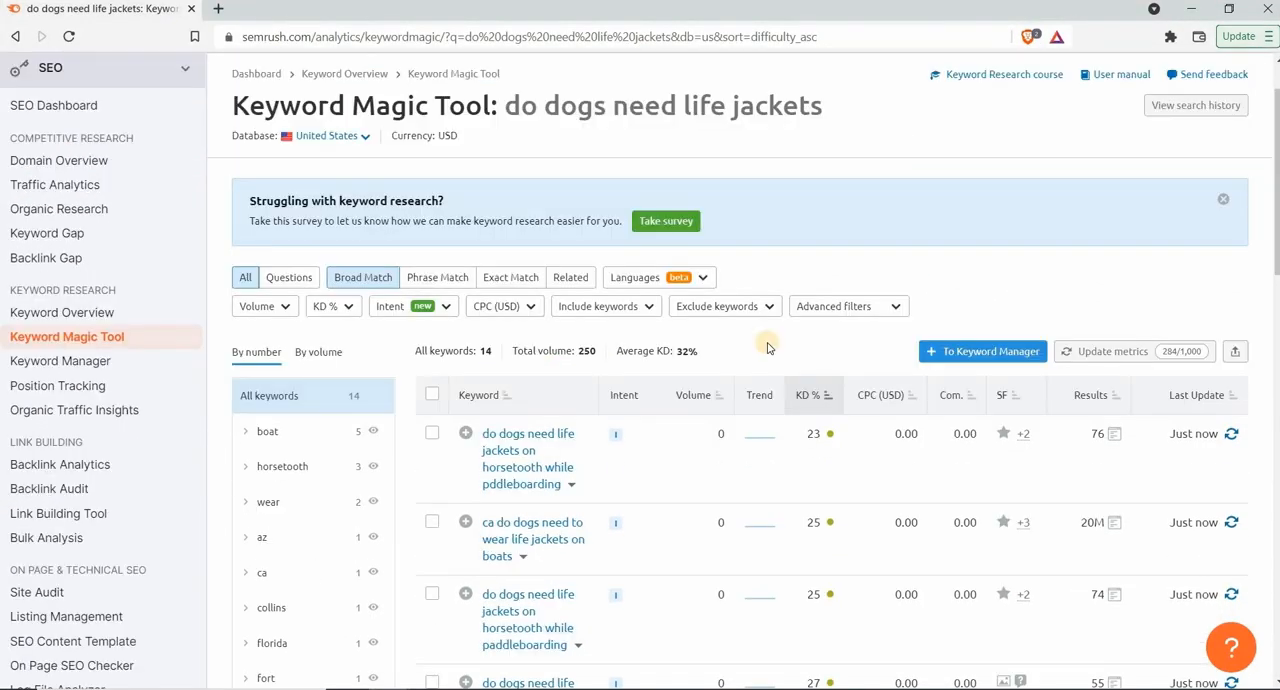
Enter a custom KD % filter range from 15 to 49
{"action": "left_click", "coordinate": [348, 310]}
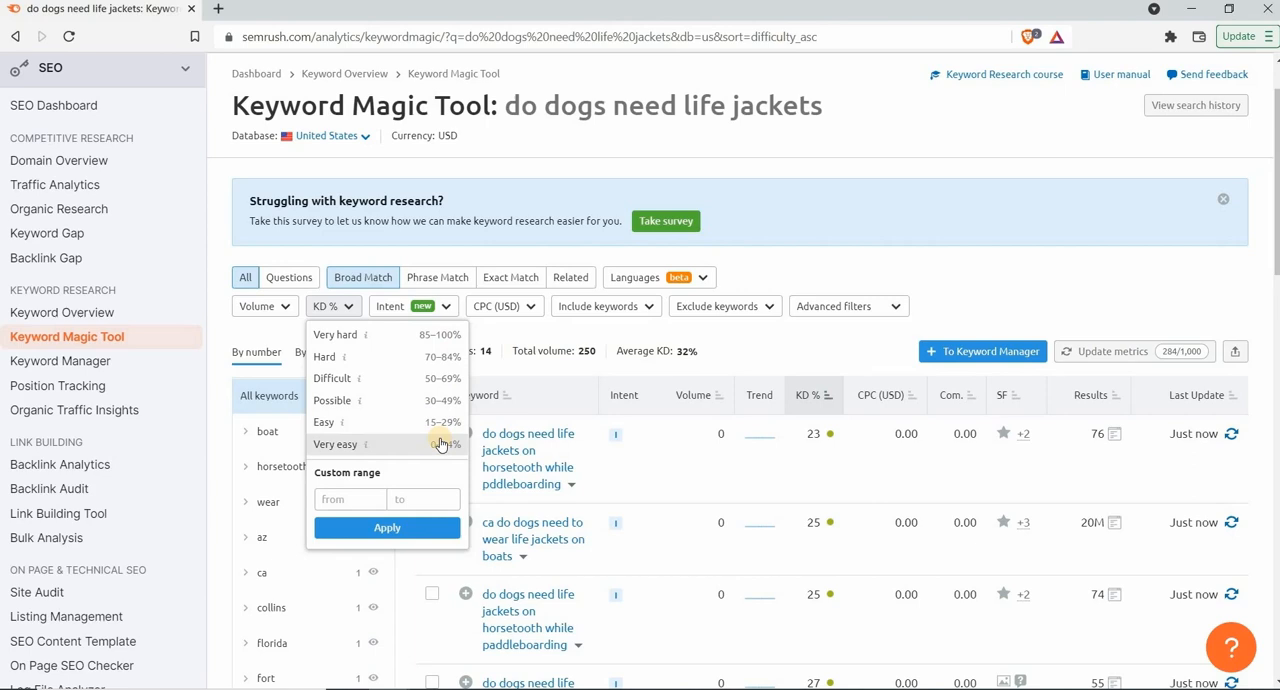
{"action": "left_click", "coordinate": [363, 498]}
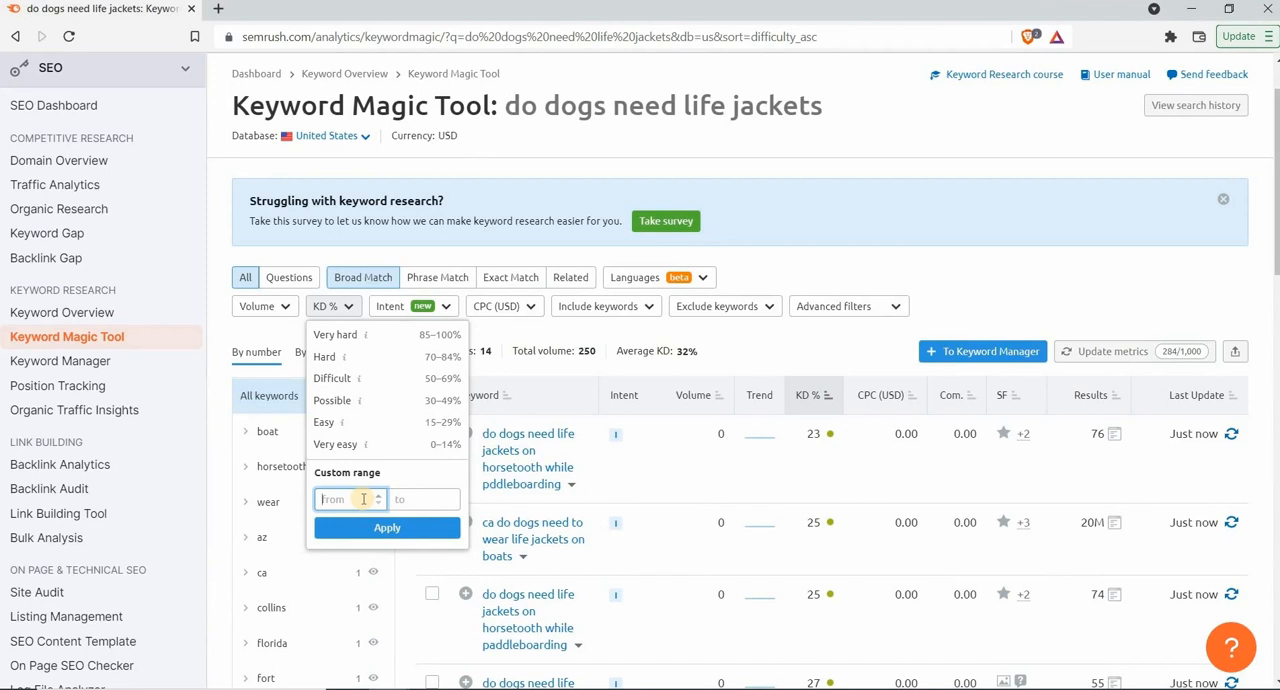
{"action": "type", "text": "15"}
{"action": "left_click", "coordinate": [412, 502]}
{"action": "type", "text": "49"}
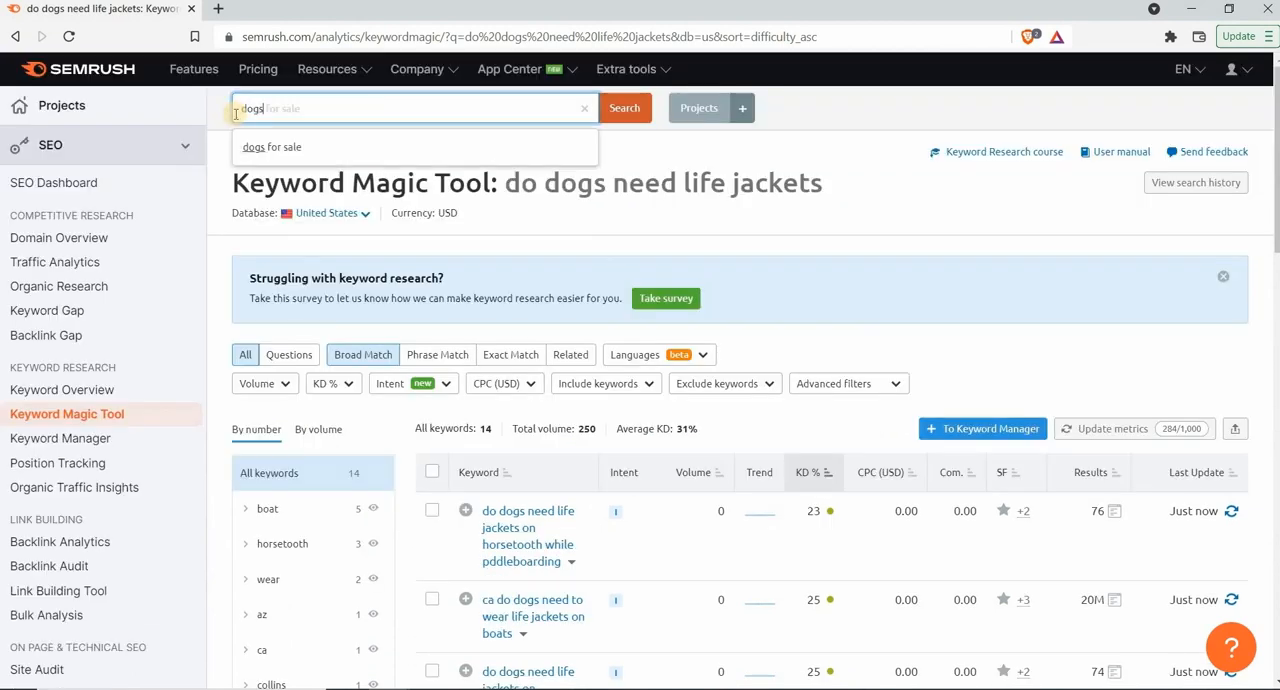
Search for "dogs accessories", sort the keywords by KD % in descending order and check the difficulty rating of the hardest keyword
{"action": "type", "text": "accessories"}
{"action": "left_click", "coordinate": [624, 108]}
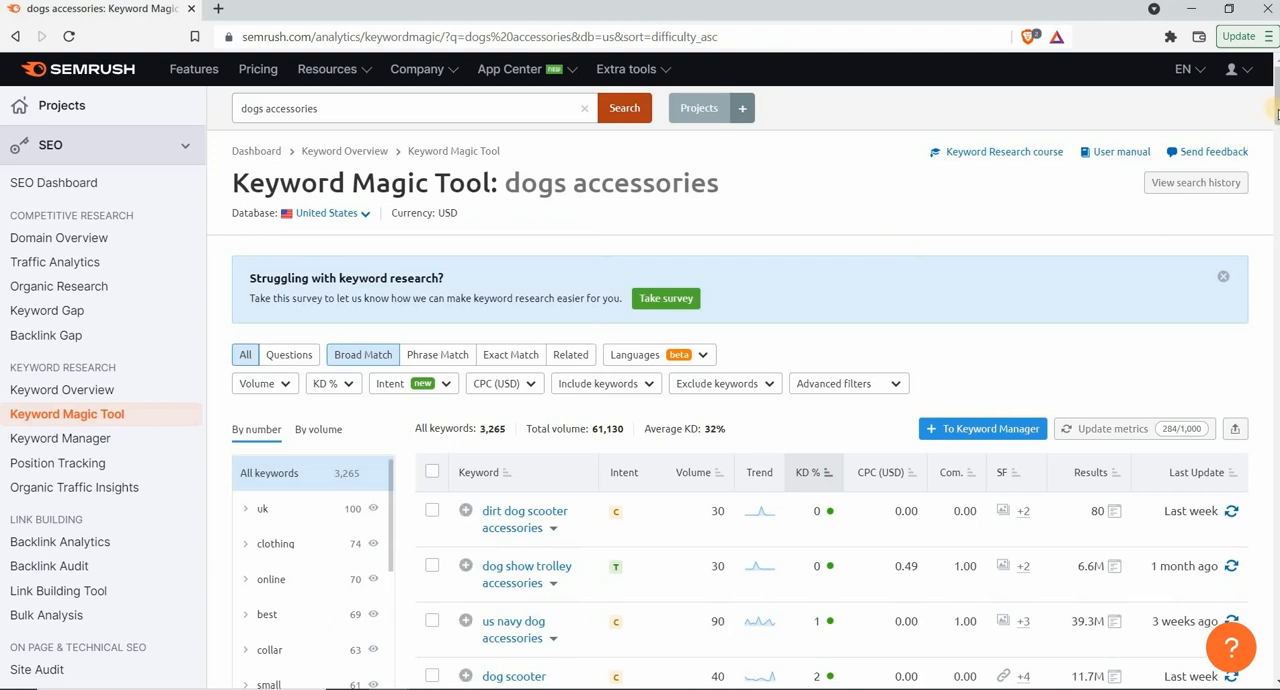
{"action": "scroll", "coordinate": [825, 390], "scroll_direction": "down", "scroll_amount": 1}
{"action": "left_click", "coordinate": [825, 380]}
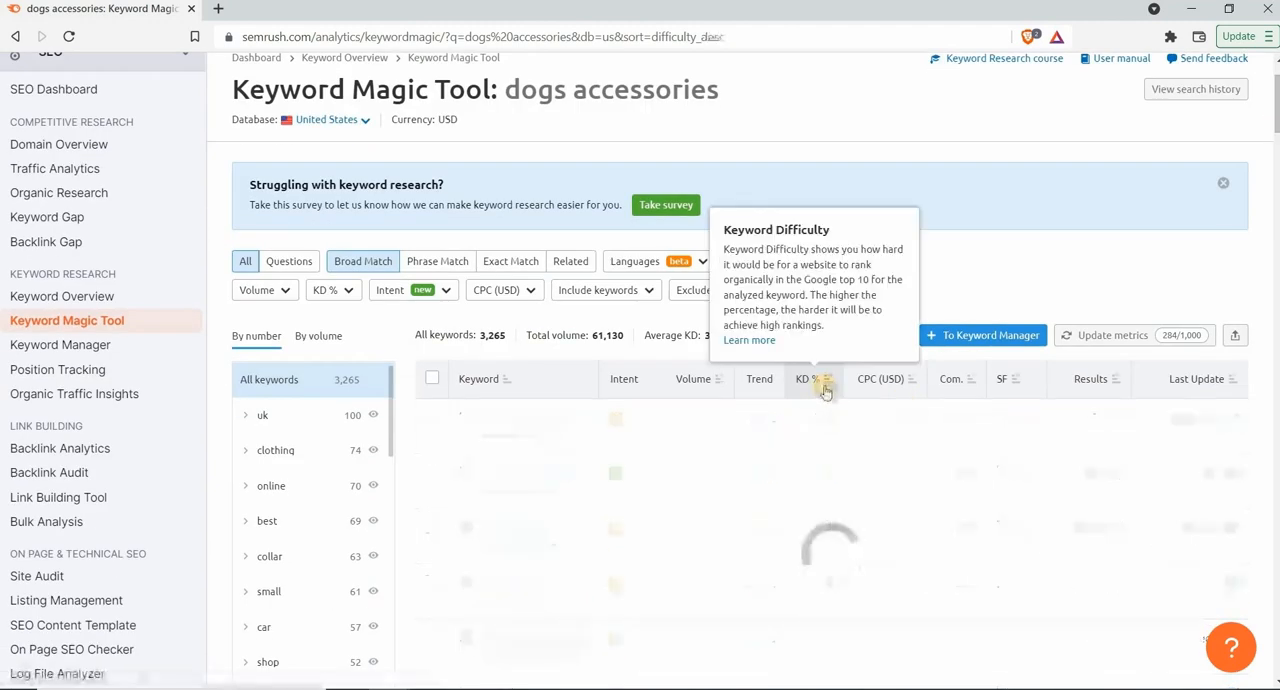
{"action": "scroll", "coordinate": [825, 386], "scroll_direction": "up", "scroll_amount": 1}
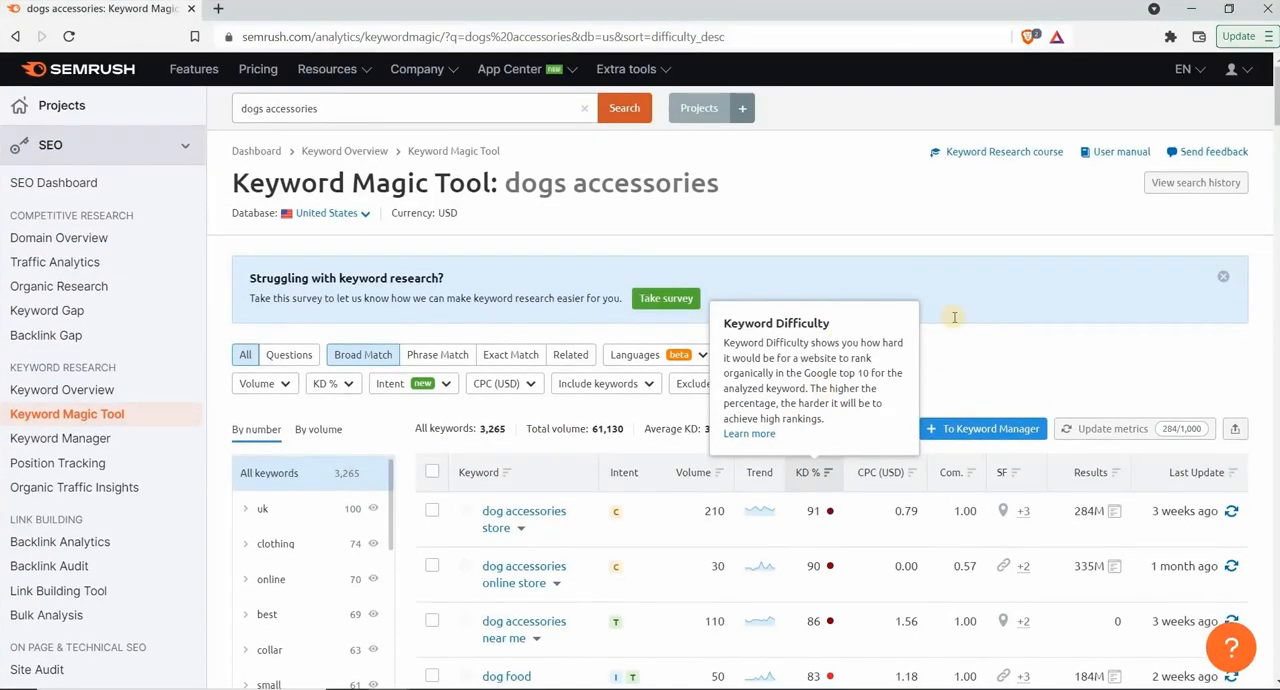
{"action": "mouse_move", "coordinate": [827, 514]}
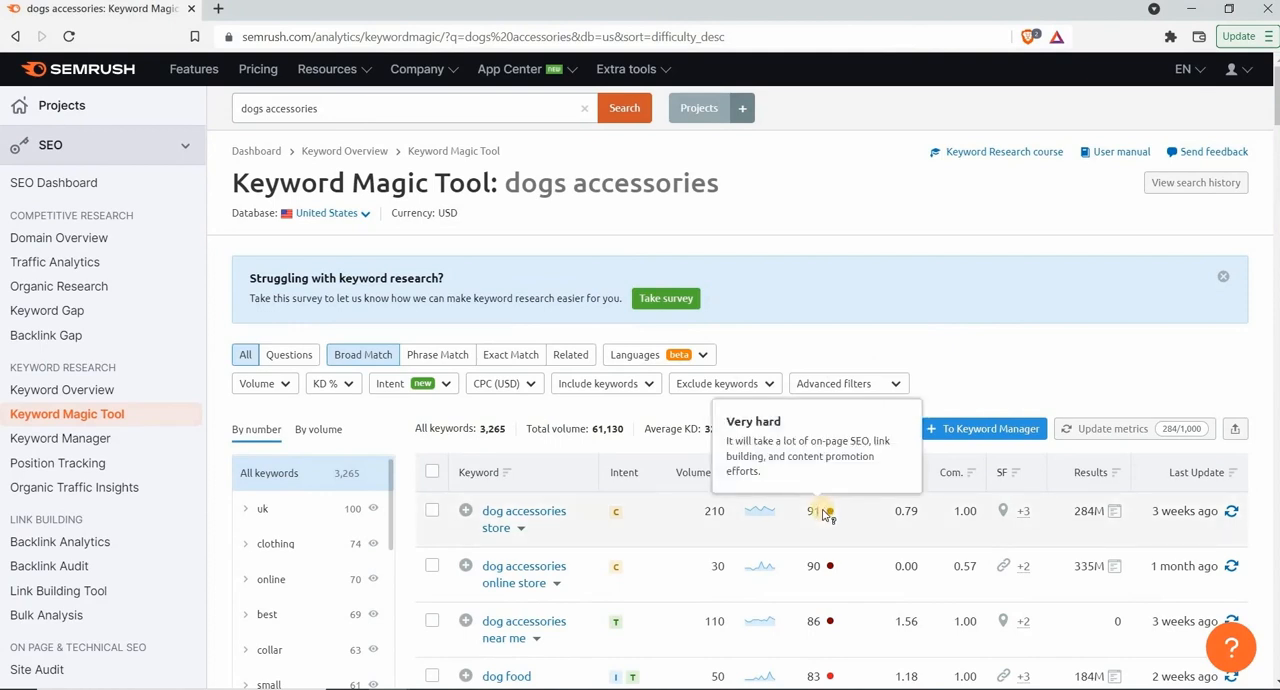
Filter the "dogs accessories" keywords to a volume of 101–1,000 and a KD of 15–49%
{"action": "left_click", "coordinate": [330, 384]}
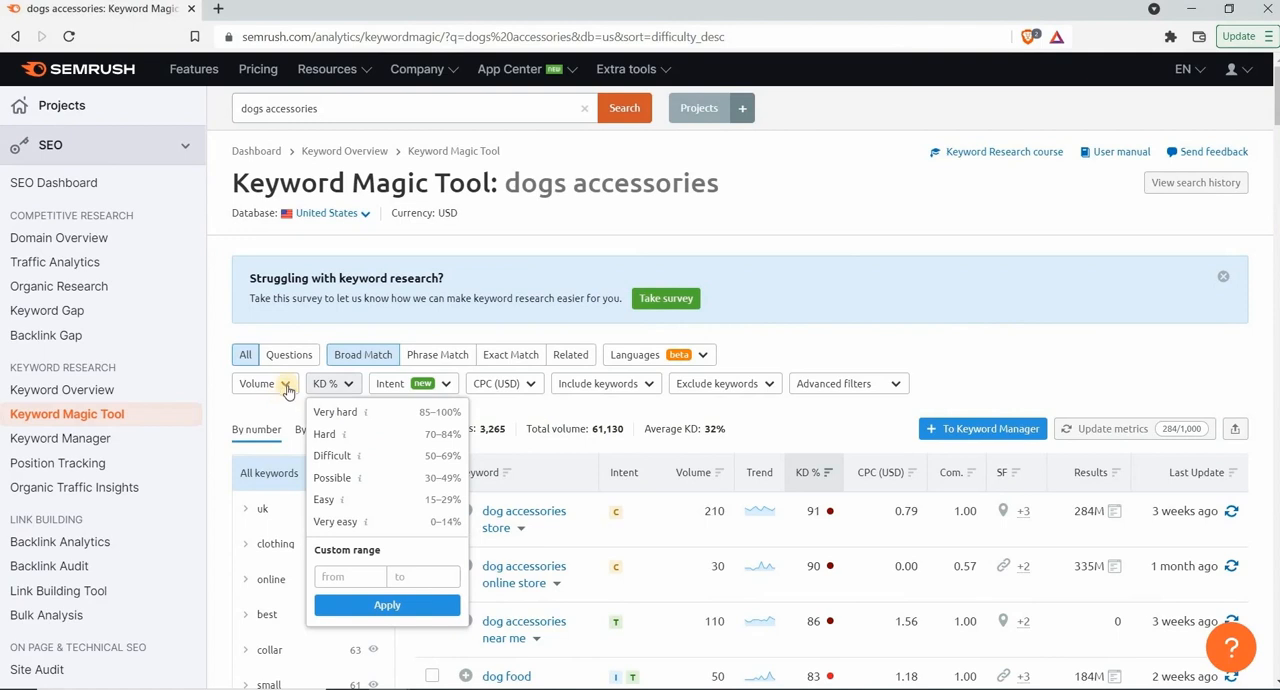
{"action": "left_click", "coordinate": [287, 387]}
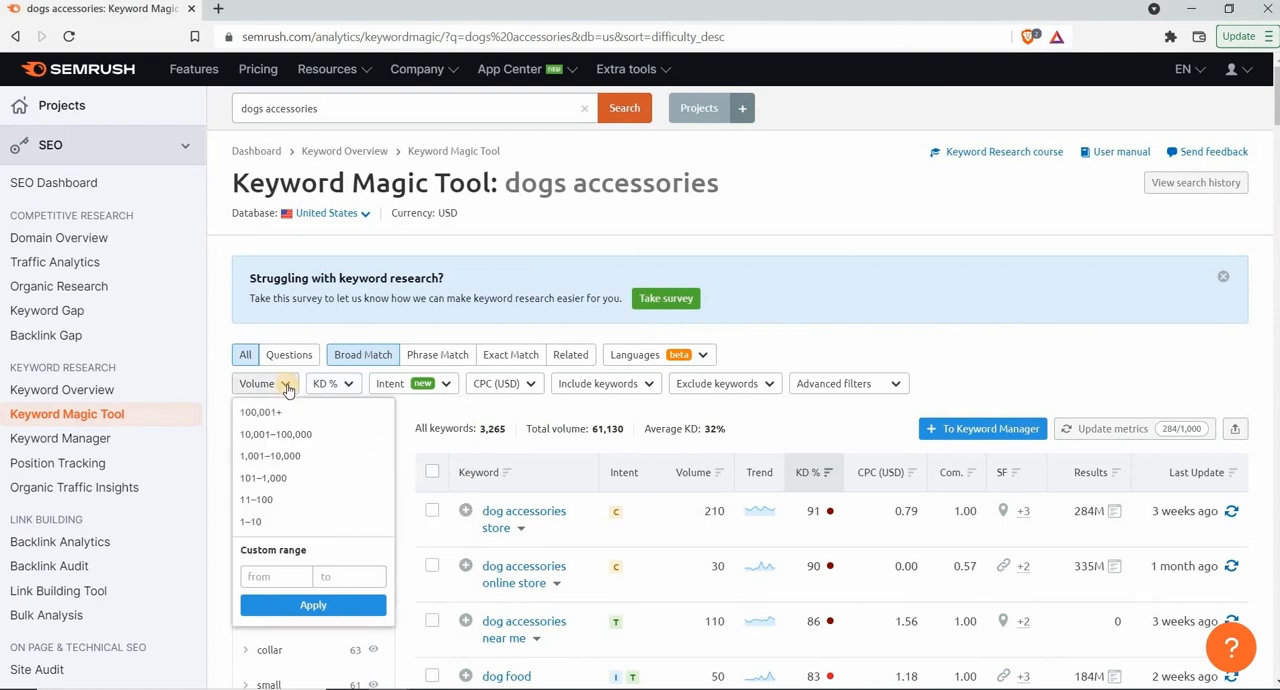
{"action": "left_click", "coordinate": [277, 481]}
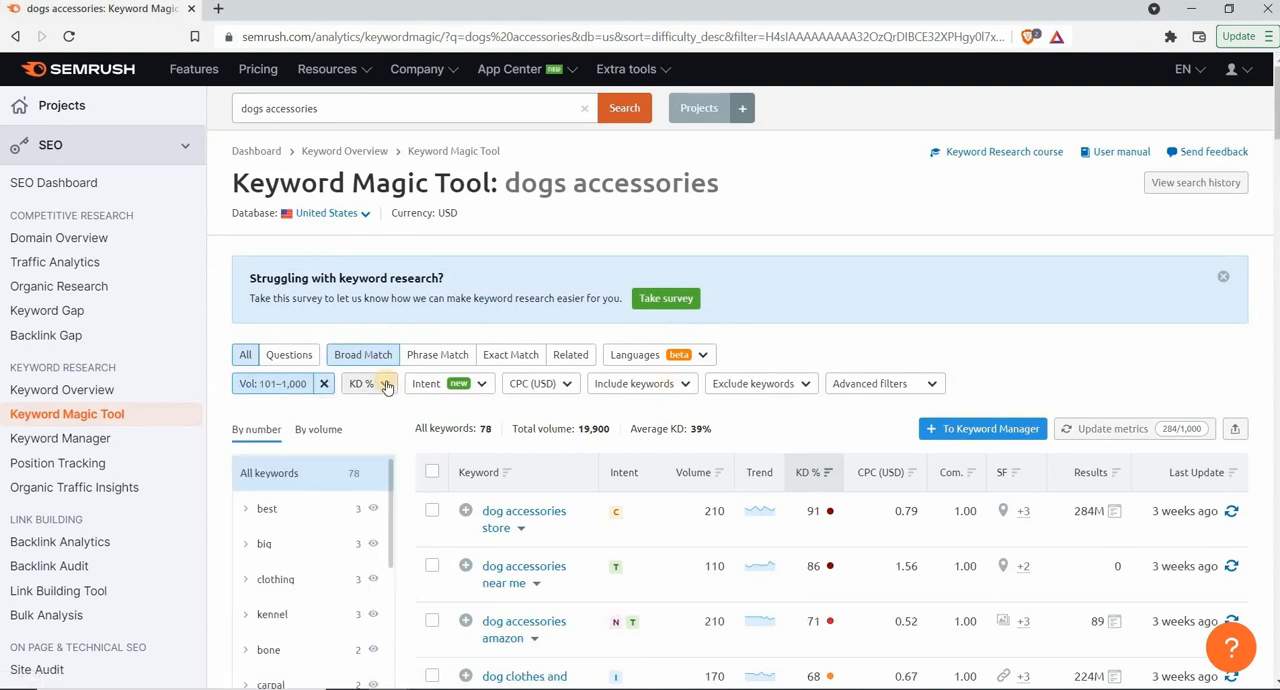
{"action": "left_click", "coordinate": [386, 387]}
{"action": "left_click", "coordinate": [443, 611]}
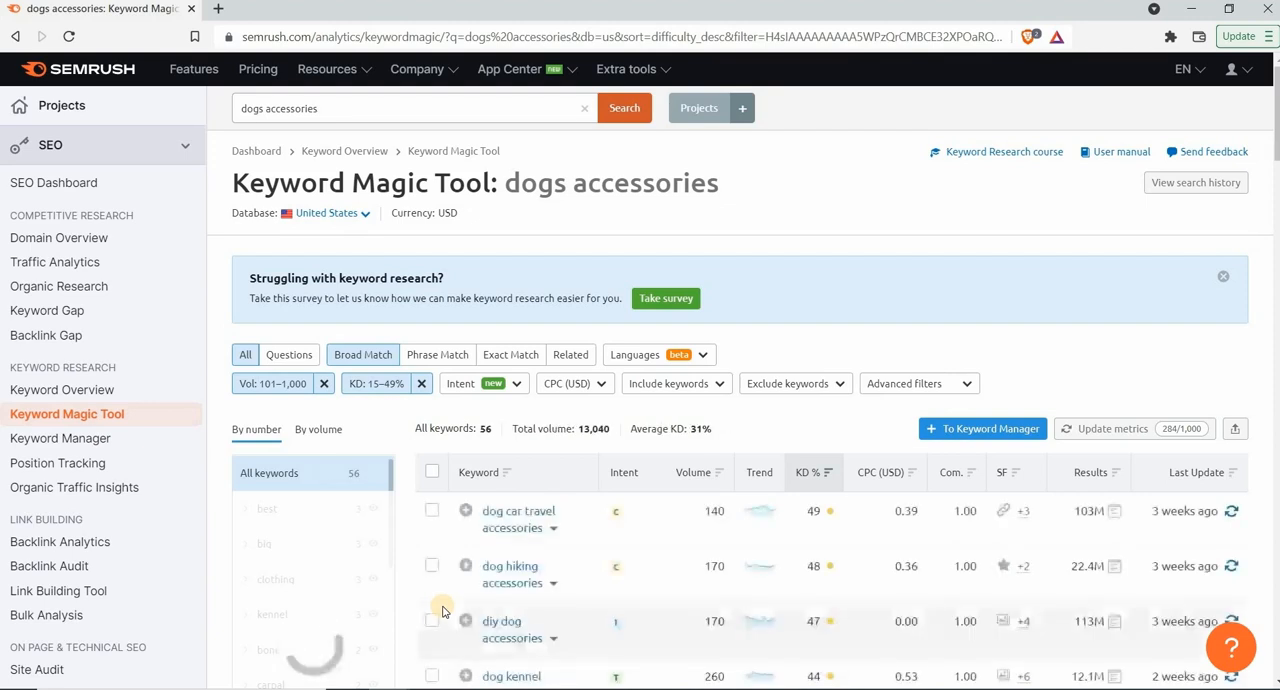
Read the explanations of the Informational, Navigational, Commercial and Transactional options in the intent filter
{"action": "left_click", "coordinate": [519, 385]}
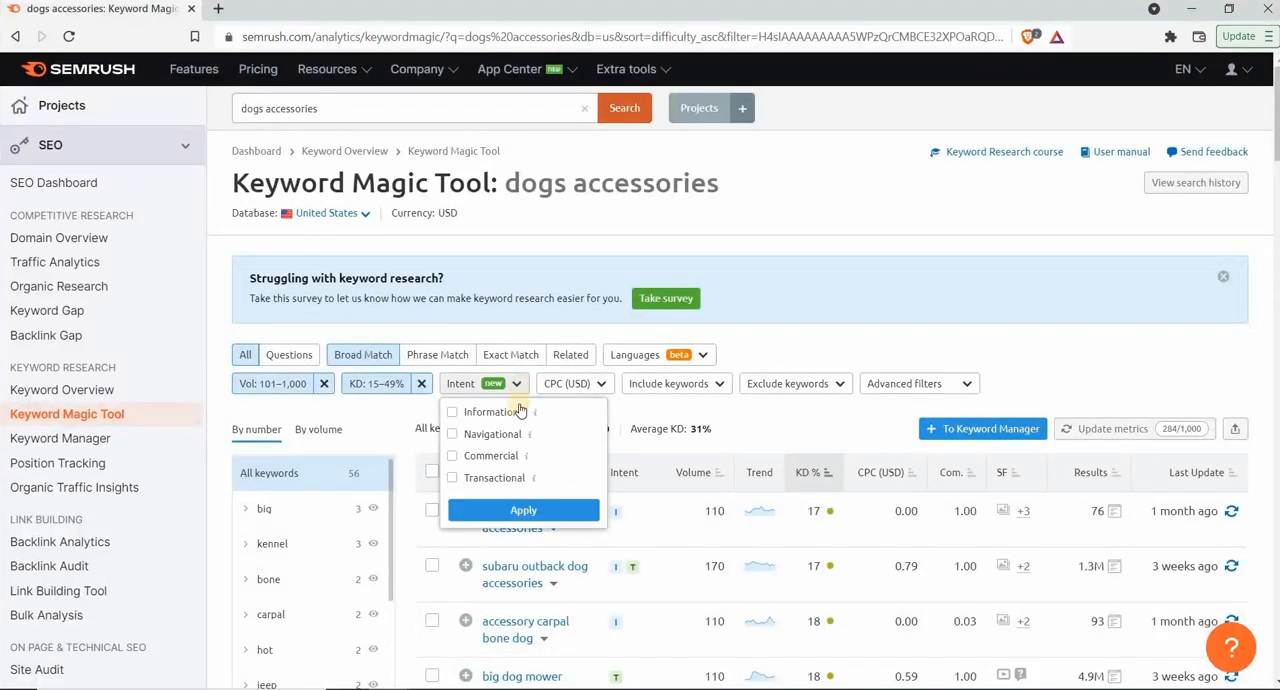
{"action": "mouse_move", "coordinate": [538, 415]}
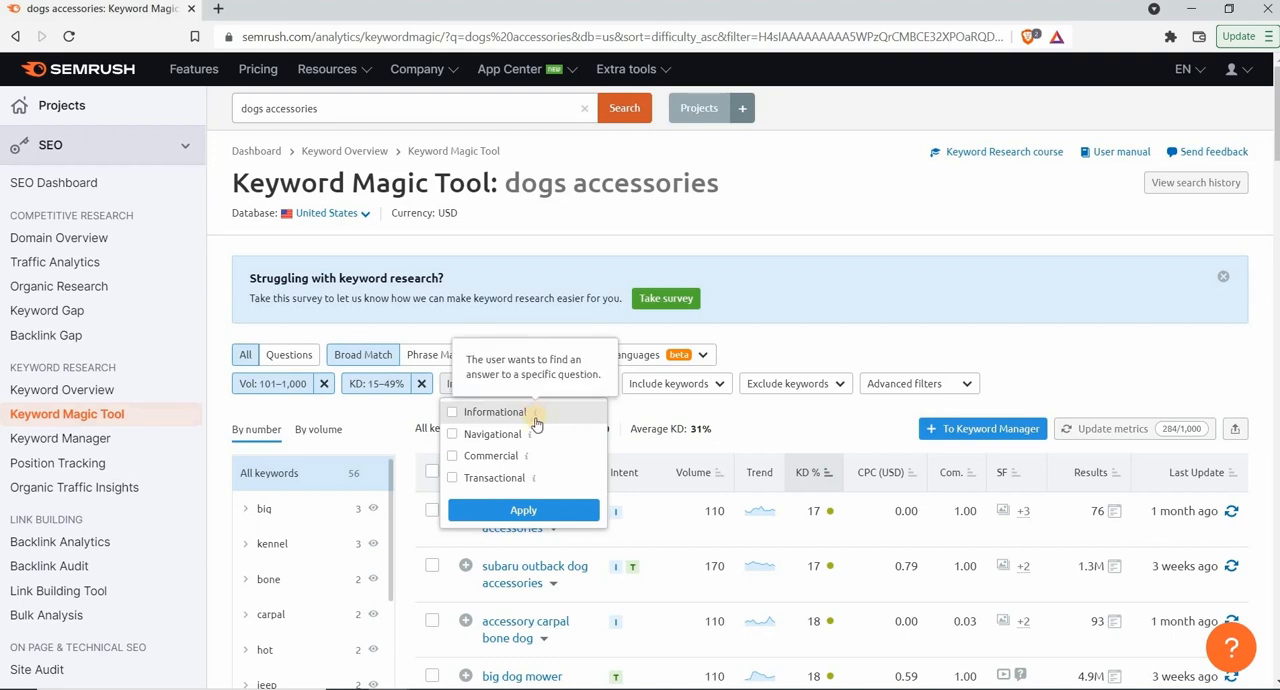
{"action": "mouse_move", "coordinate": [530, 441]}
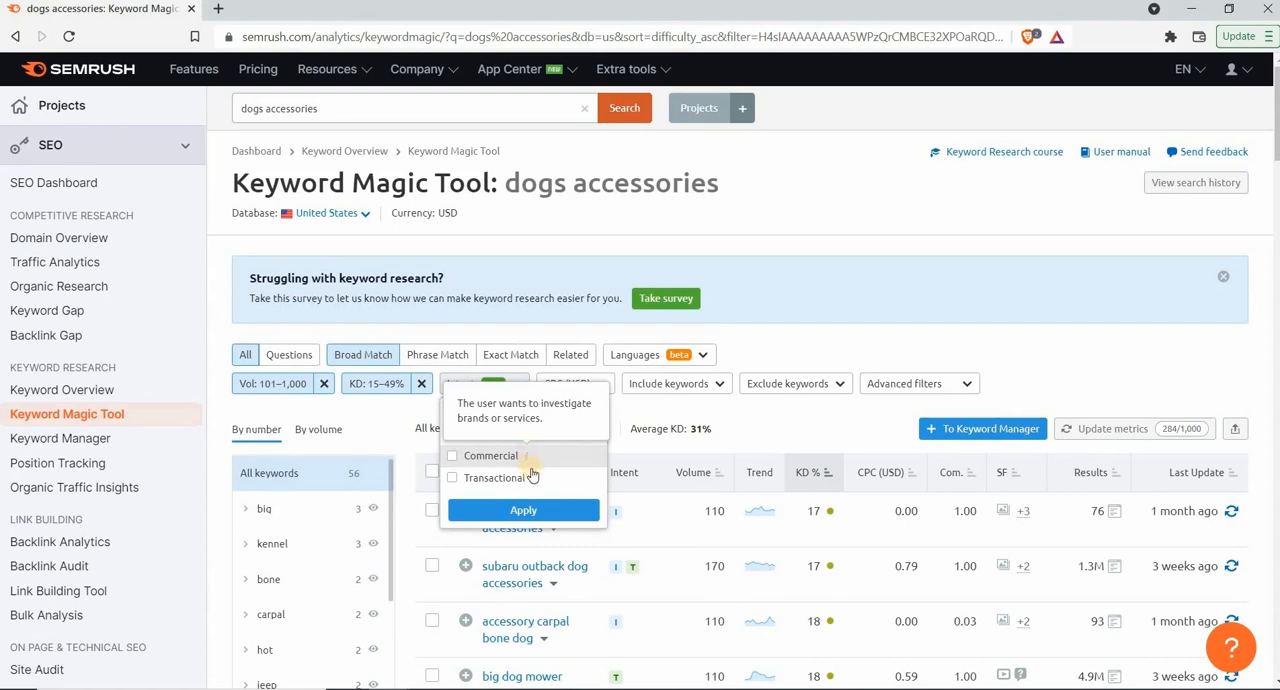
{"action": "mouse_move", "coordinate": [537, 487]}
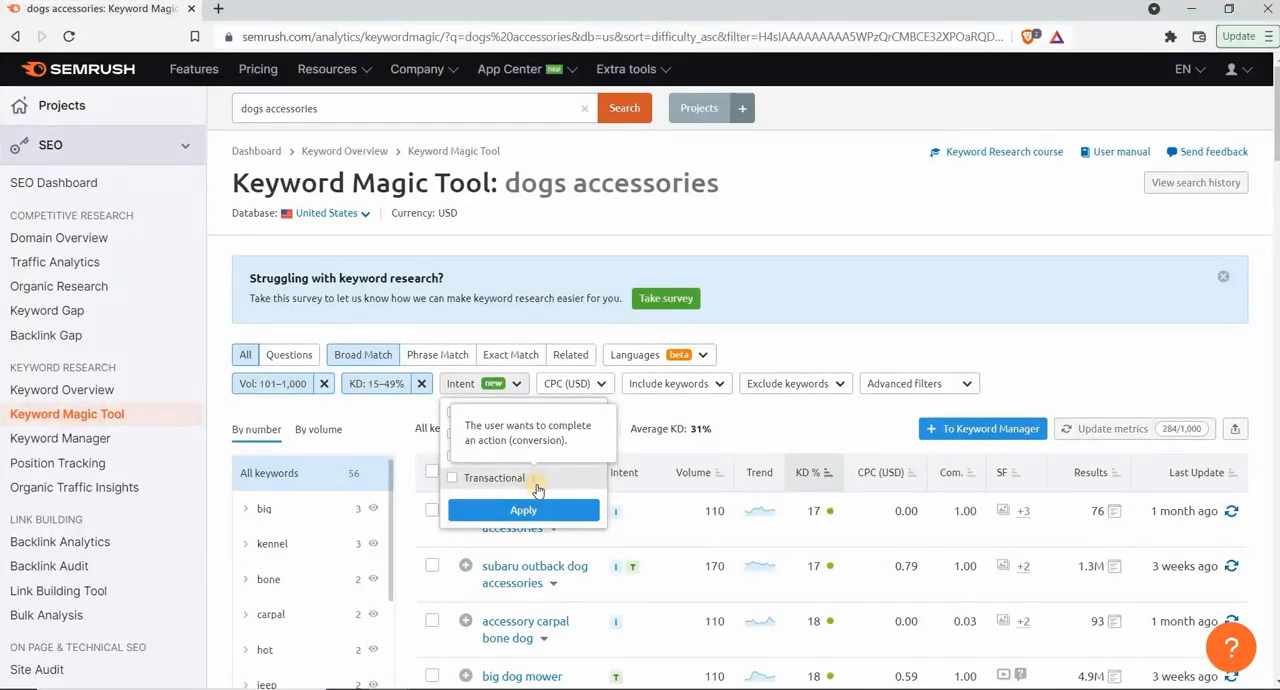
{"action": "left_click", "coordinate": [631, 411]}
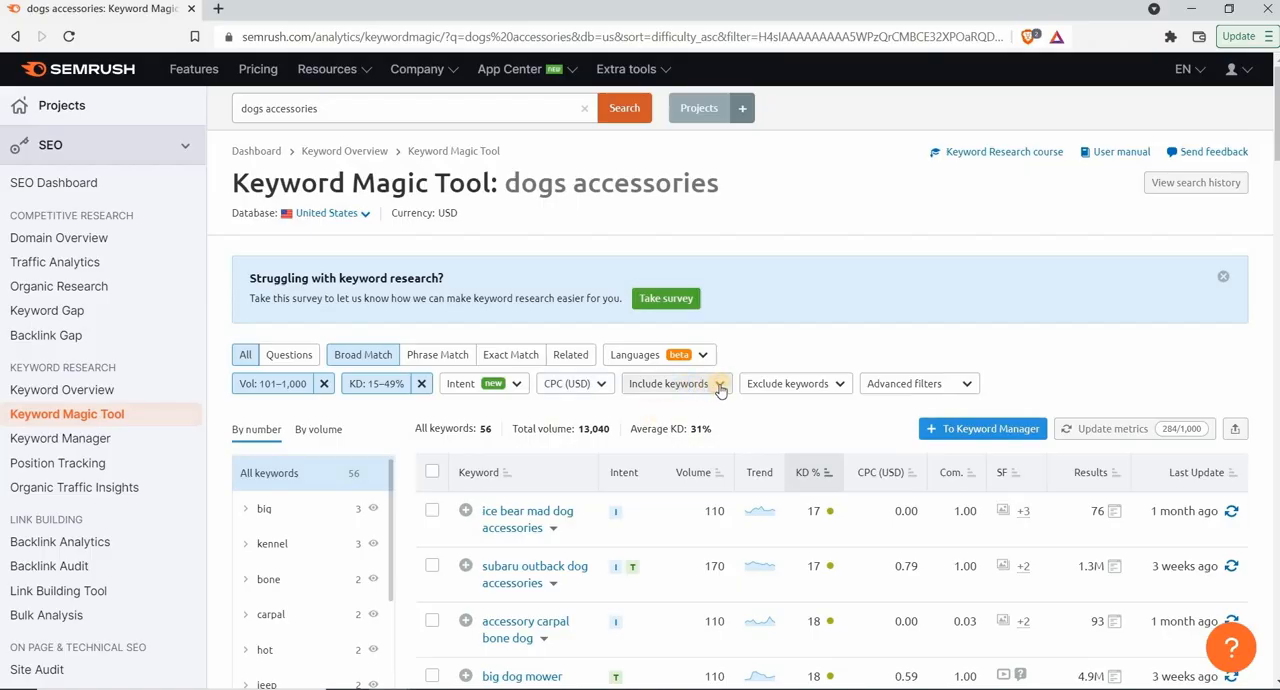
Exclude keywords containing "subaru" from the "dogs accessories" list
{"action": "left_click", "coordinate": [720, 387]}
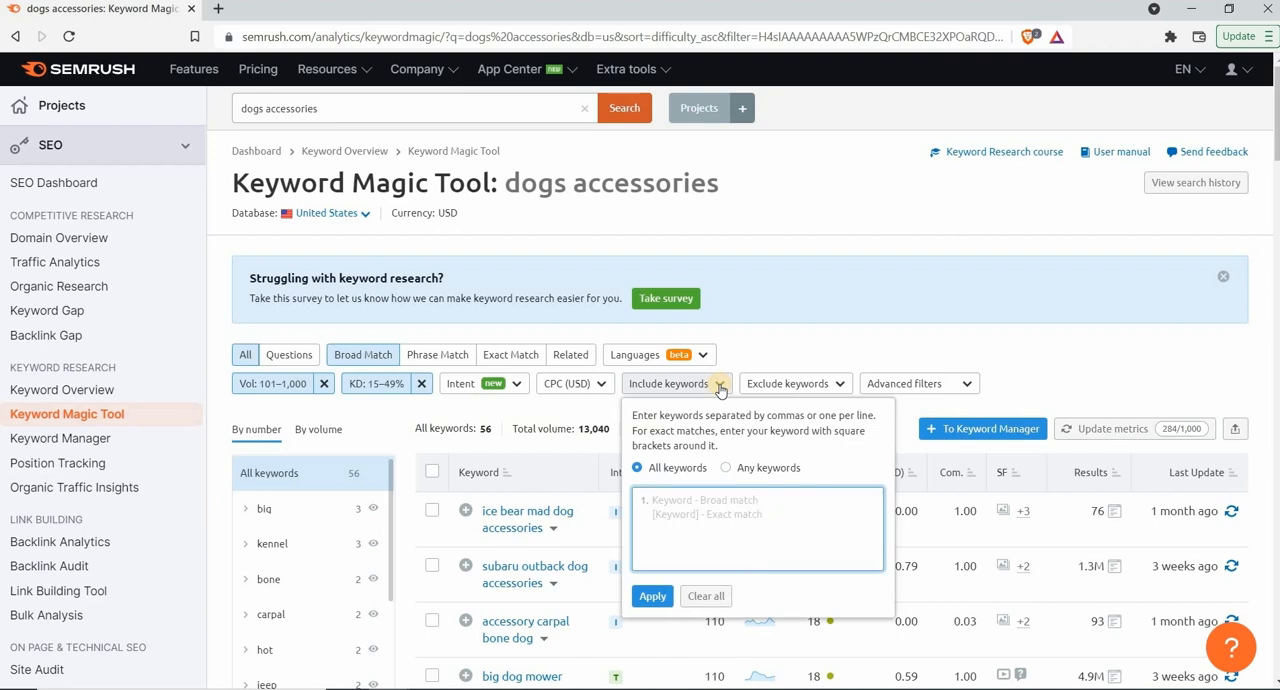
{"action": "left_click", "coordinate": [790, 383]}
{"action": "type", "text": "subaru"}
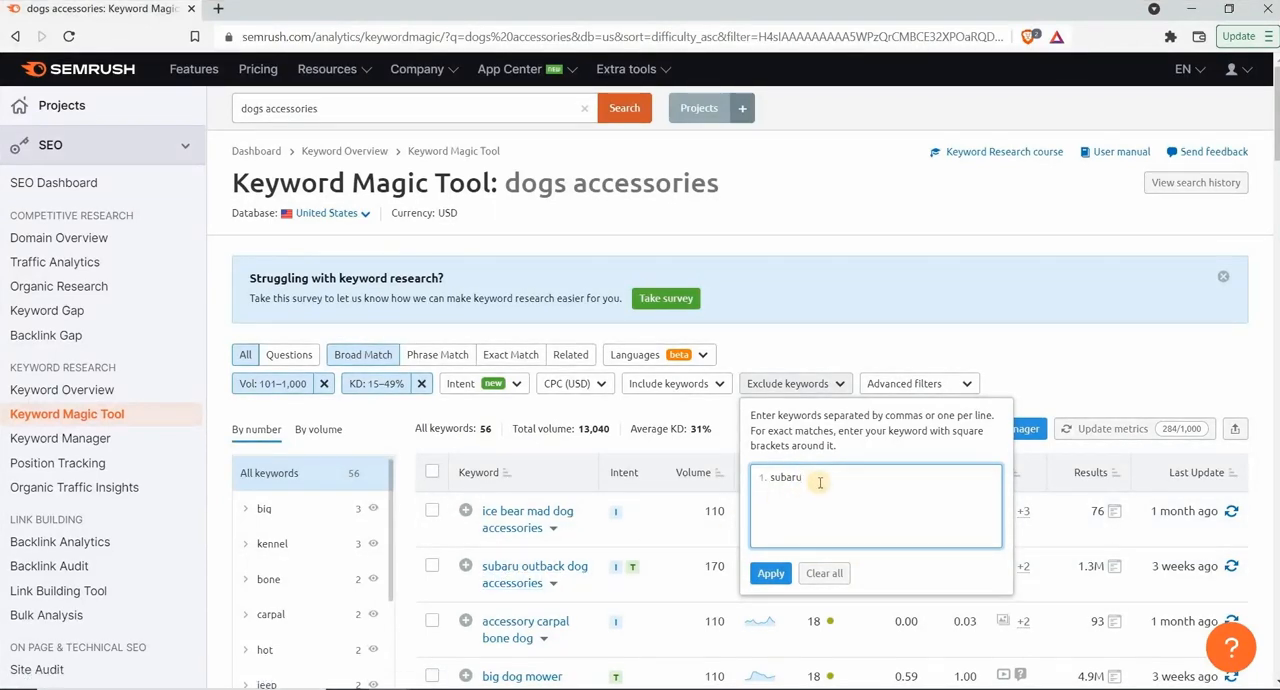
{"action": "left_click", "coordinate": [770, 573]}
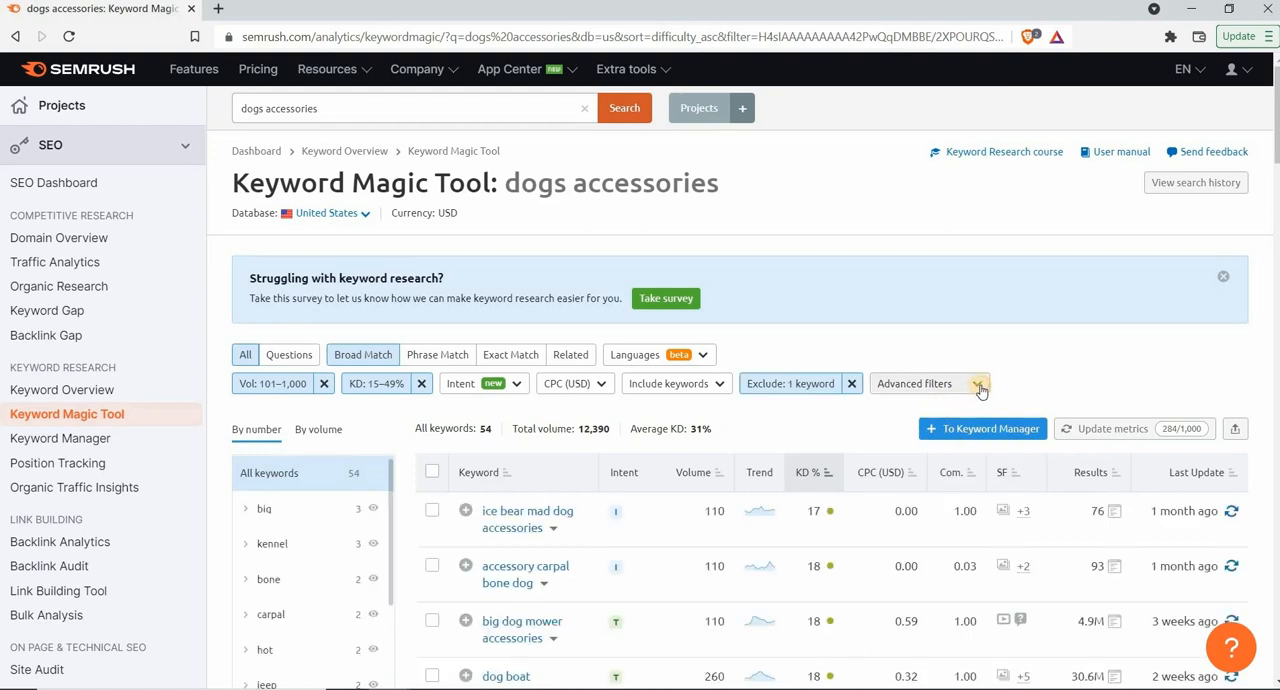
Limit the keywords to a word count from 4 upward with the advanced filters
{"action": "left_click", "coordinate": [979, 386]}
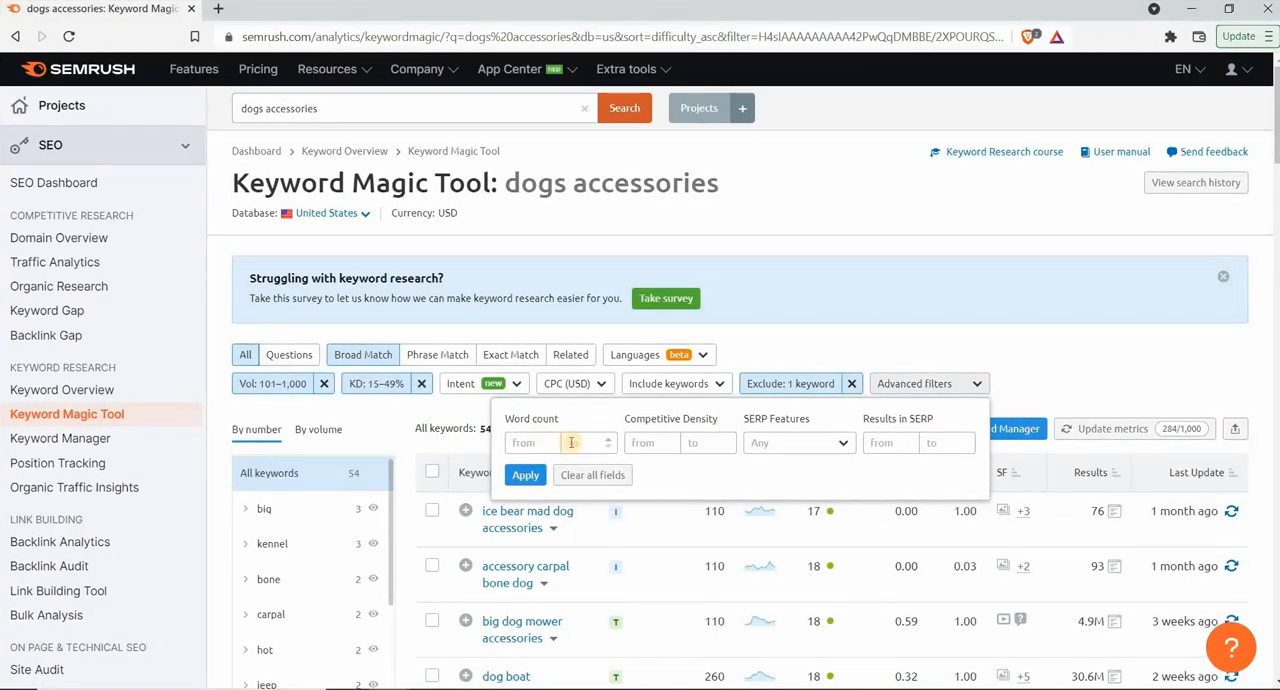
{"action": "left_click_drag", "start_coordinate": [504, 424], "coordinate": [562, 422]}
{"action": "left_click", "coordinate": [537, 445]}
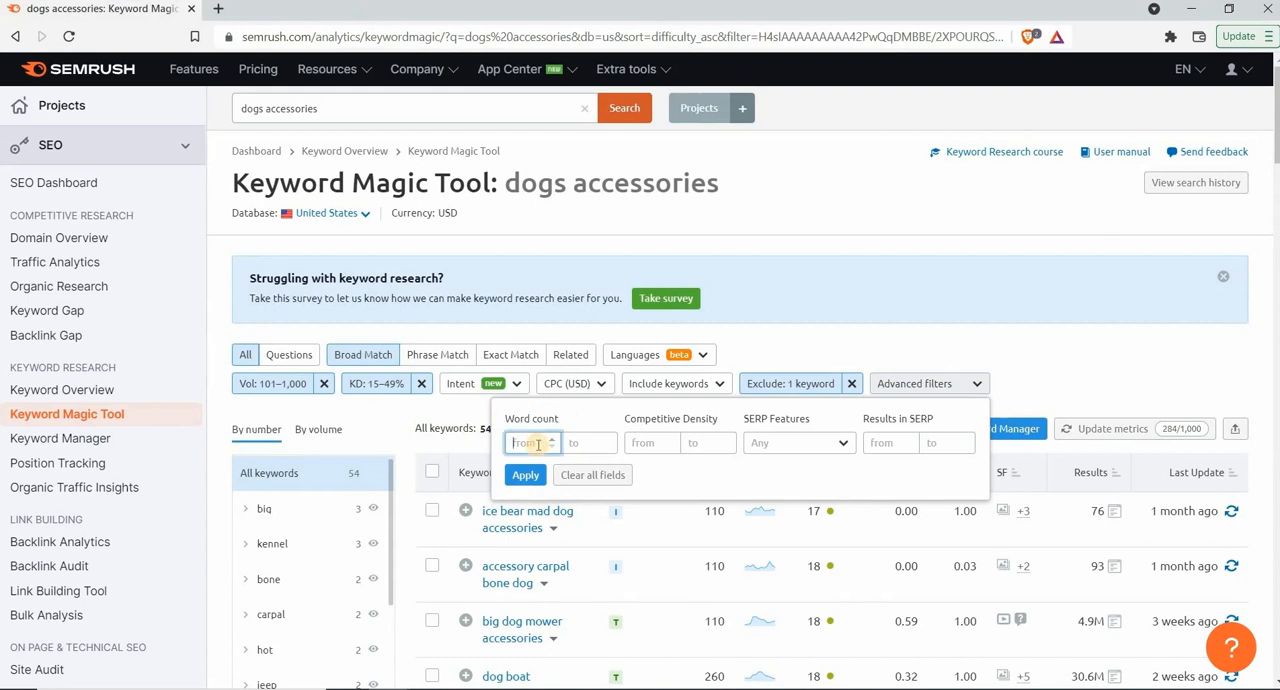
{"action": "type", "text": "4"}
{"action": "left_click", "coordinate": [532, 477]}
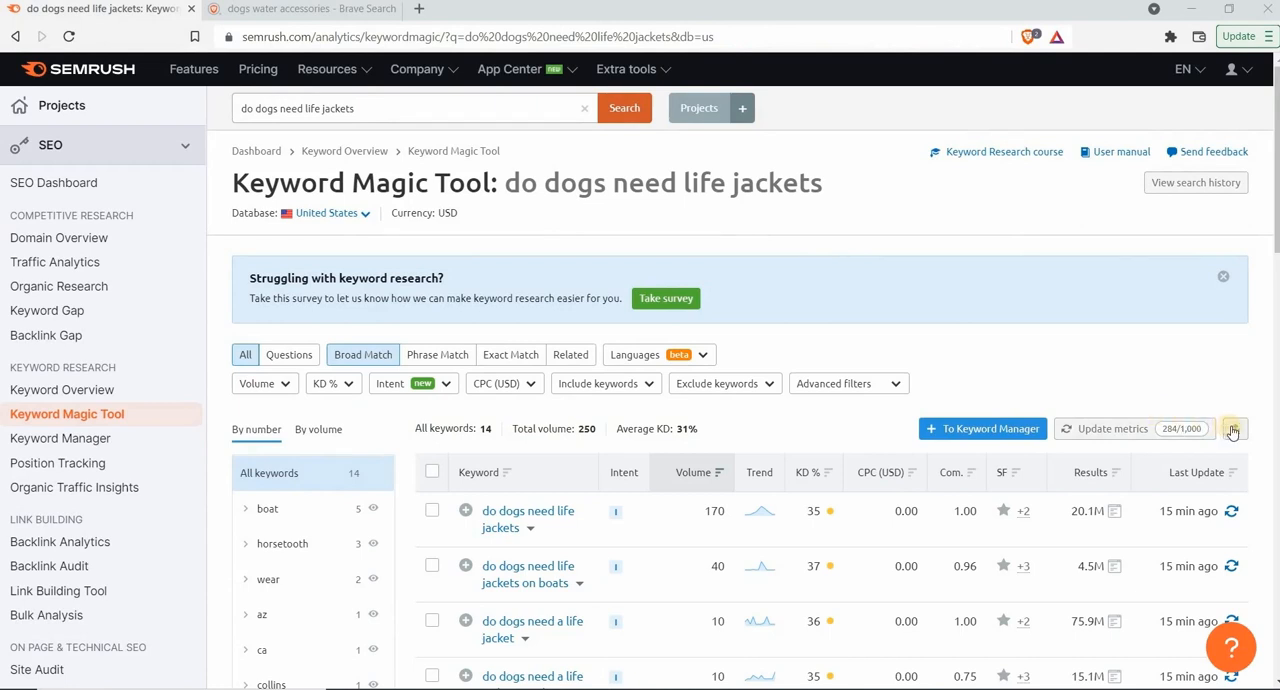
Export all "do dogs need life jackets" keywords as a CSV file without grouping
{"action": "left_click", "coordinate": [1233, 430]}
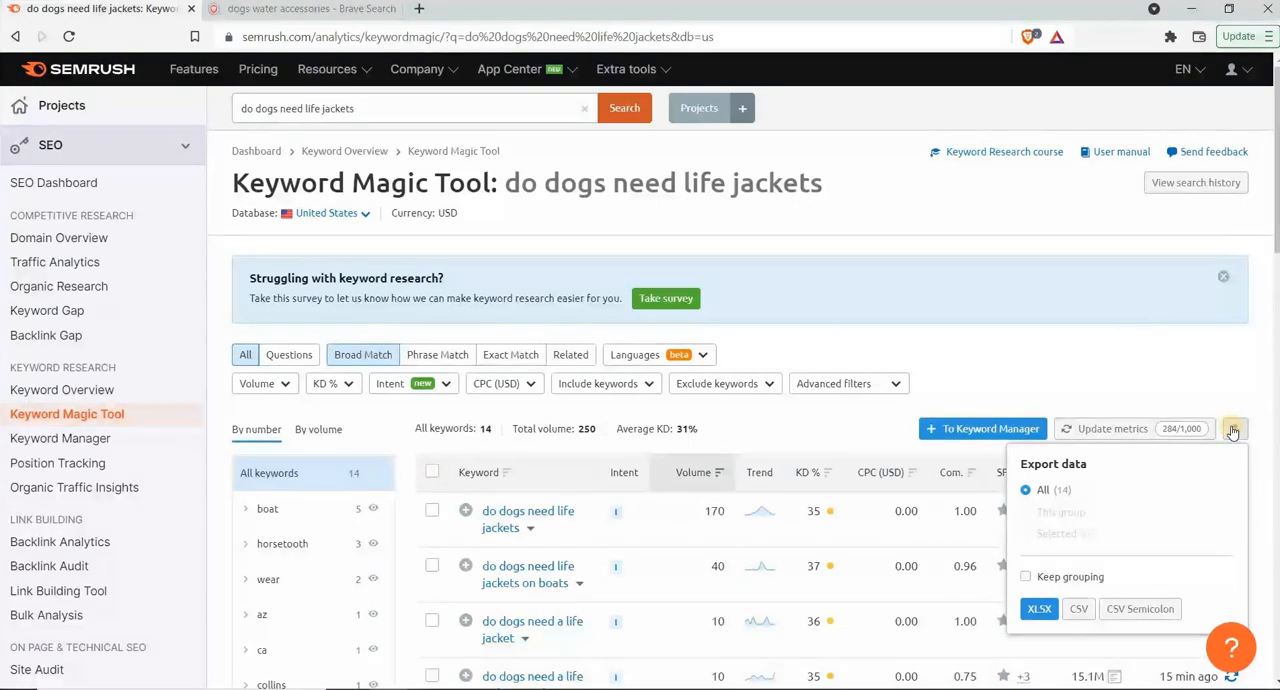
{"action": "left_click", "coordinate": [1032, 612]}
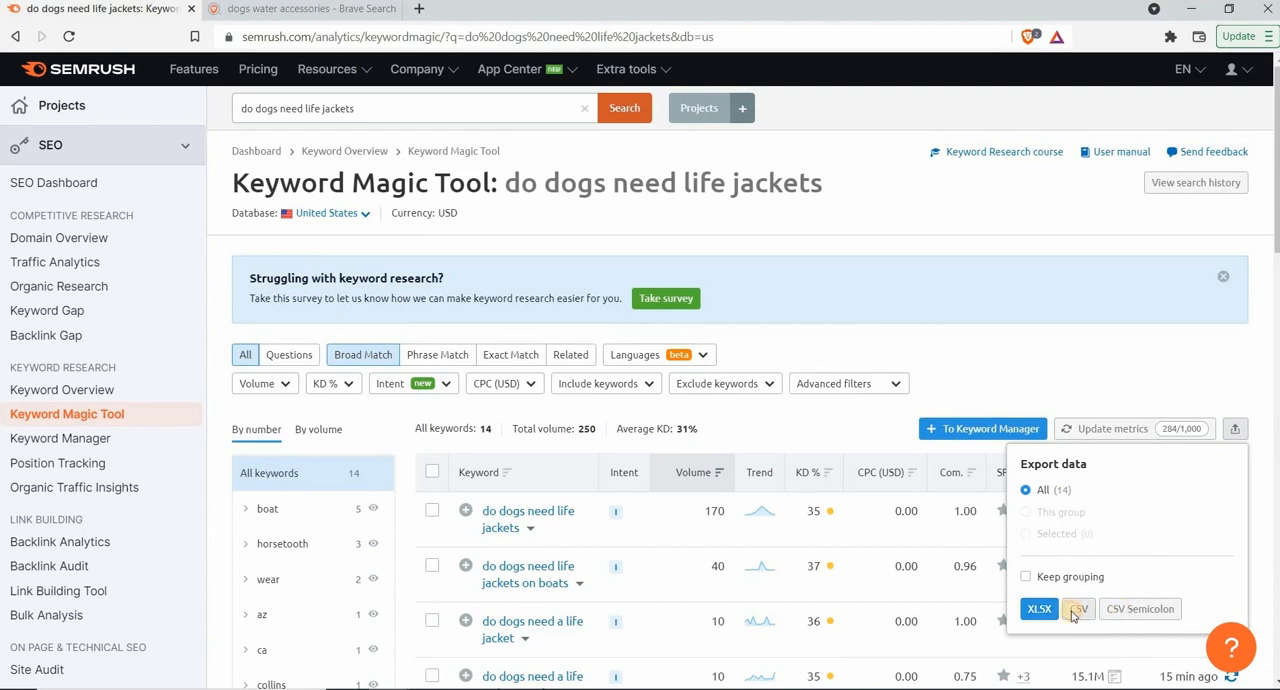
{"action": "left_click", "coordinate": [1073, 612]}
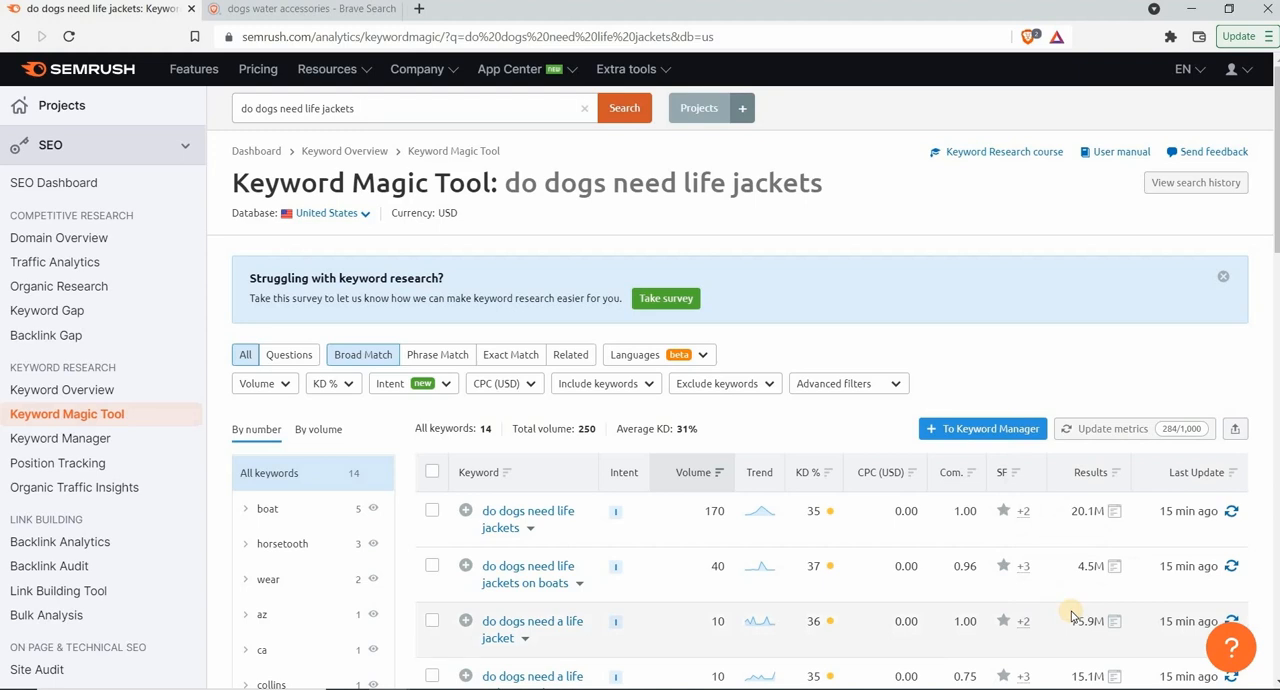
Save the exported CSV as do-dogs-need-life-jackets_broad-match_us_2022-01-10 on the Desktop, then open it in Excel and widen the Keyword column
{"action": "scroll", "coordinate": [1058, 390], "scroll_direction": "down", "scroll_amount": 5}
{"action": "left_click", "coordinate": [926, 608]}
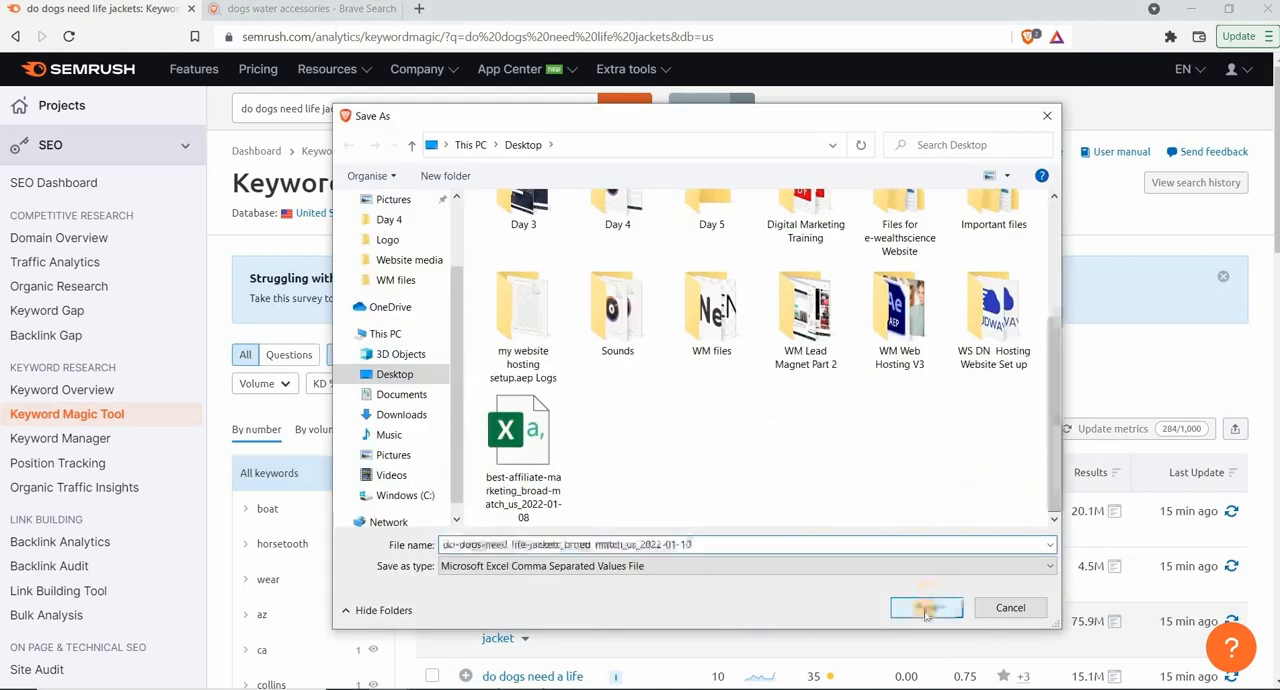
{"action": "left_click", "coordinate": [100, 665]}
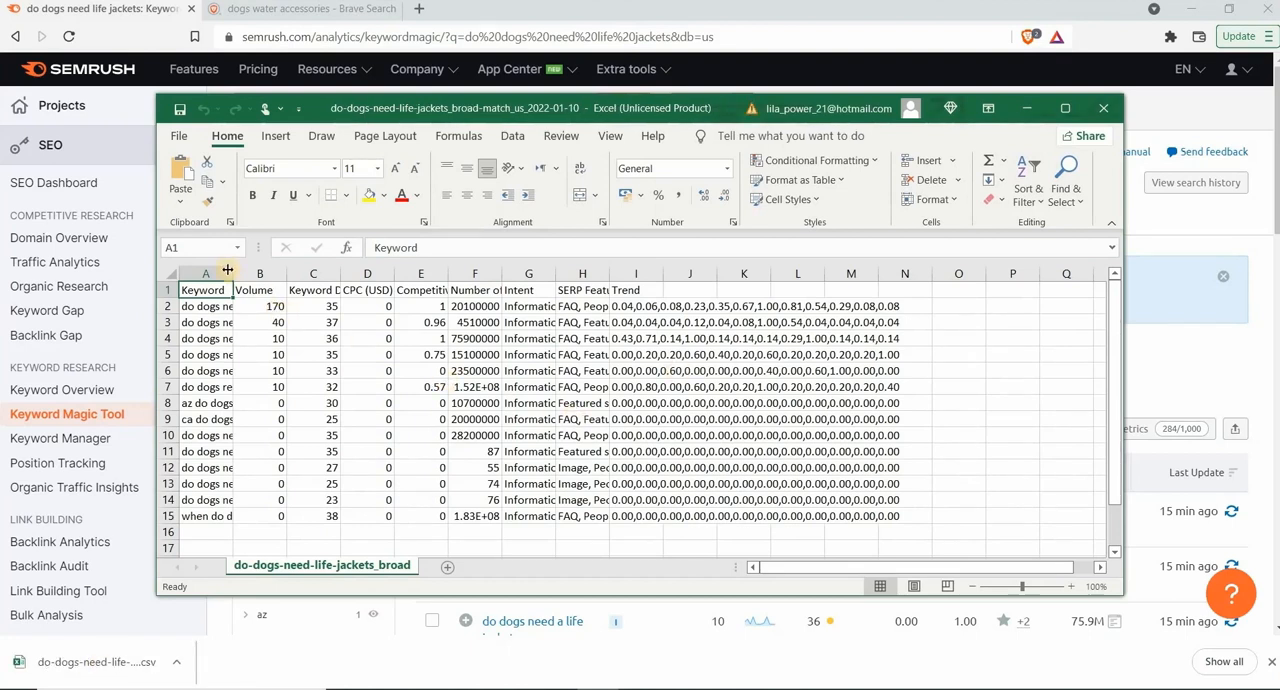
{"action": "left_click_drag", "start_coordinate": [233, 272], "coordinate": [323, 273]}
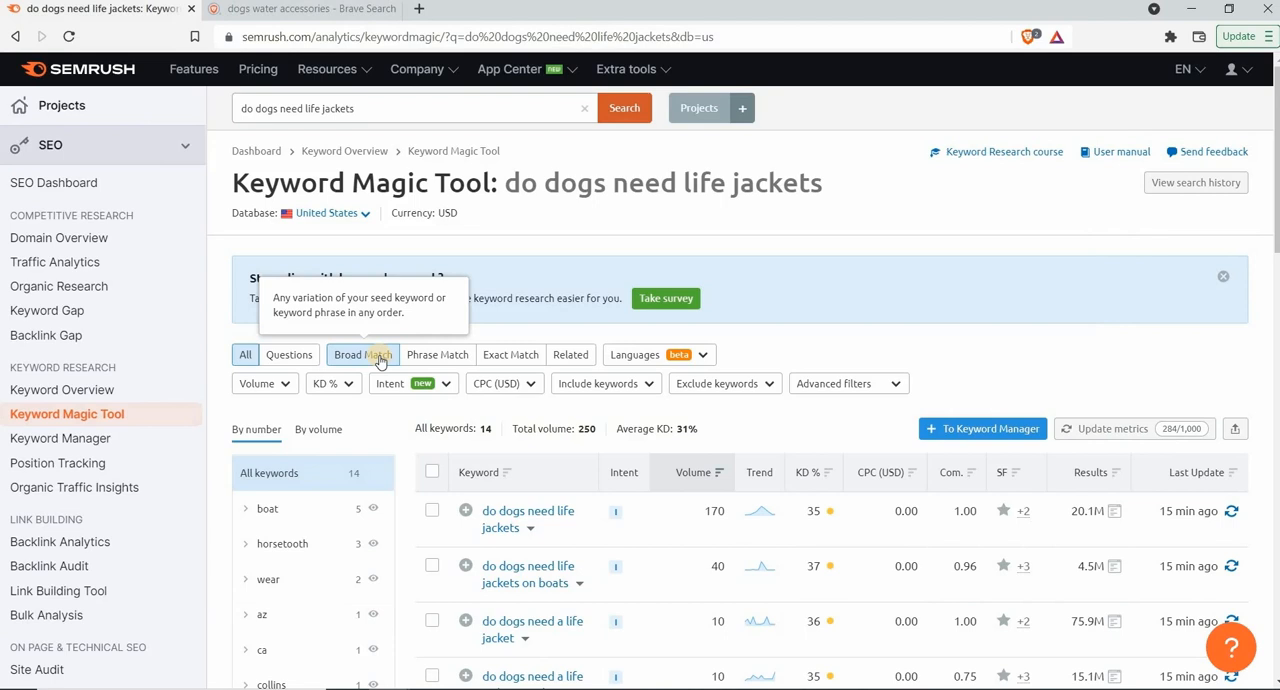
Compare the Phrase Match and Exact Match results for "do dogs need life jackets"
{"action": "left_click", "coordinate": [437, 357]}
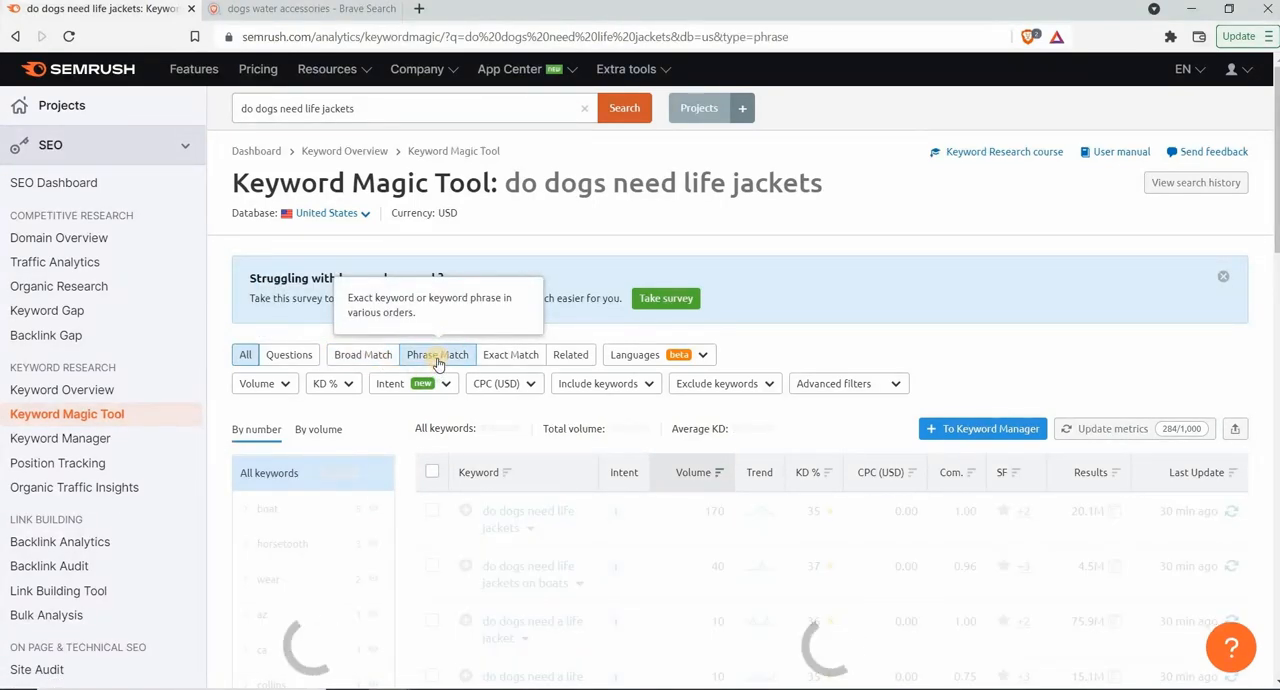
{"action": "scroll", "coordinate": [437, 363], "scroll_direction": "down", "scroll_amount": 1}
{"action": "left_click", "coordinate": [513, 281]}
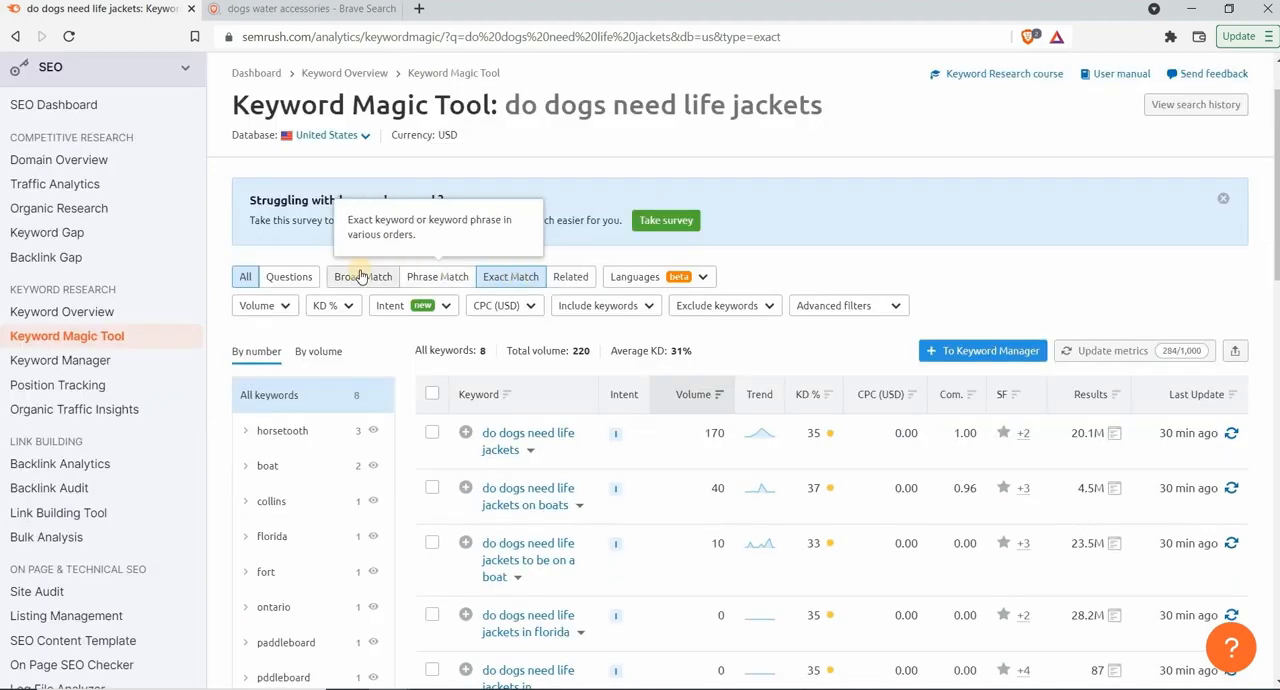
List the Related keywords for "do dogs need life jackets" and check which languages the list can be filtered by
{"action": "left_click", "coordinate": [572, 279]}
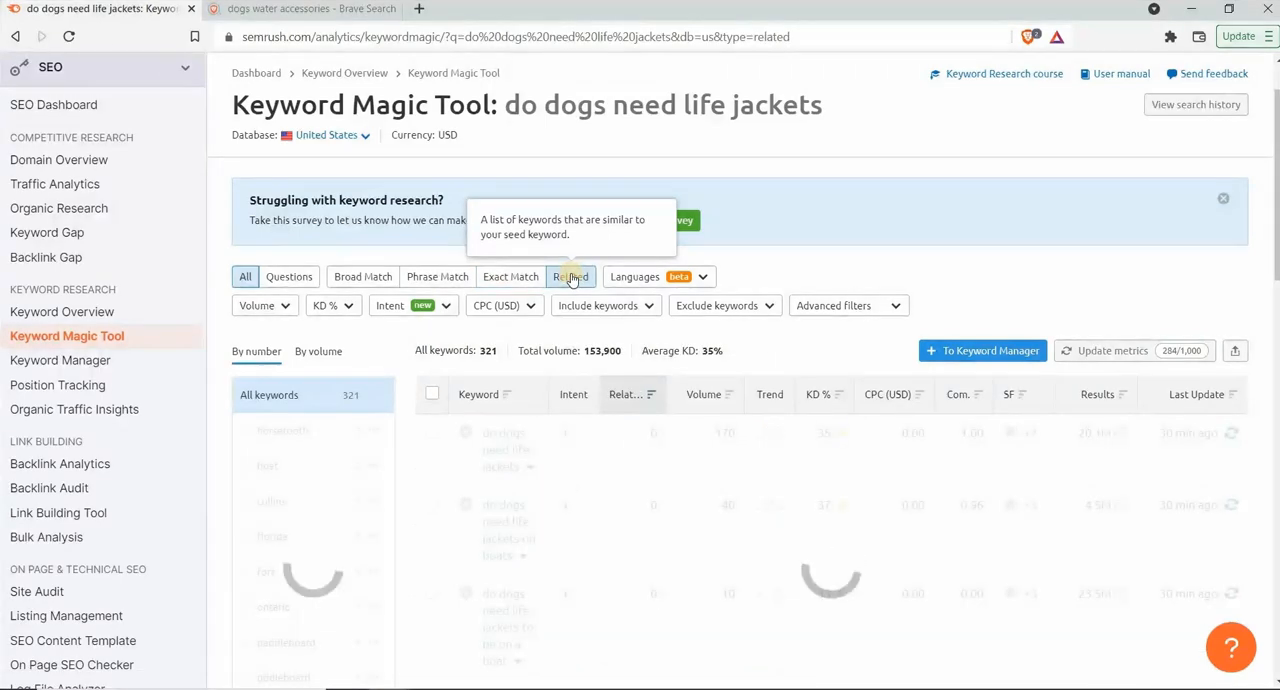
{"action": "scroll", "coordinate": [572, 279], "scroll_direction": "up", "scroll_amount": 1}
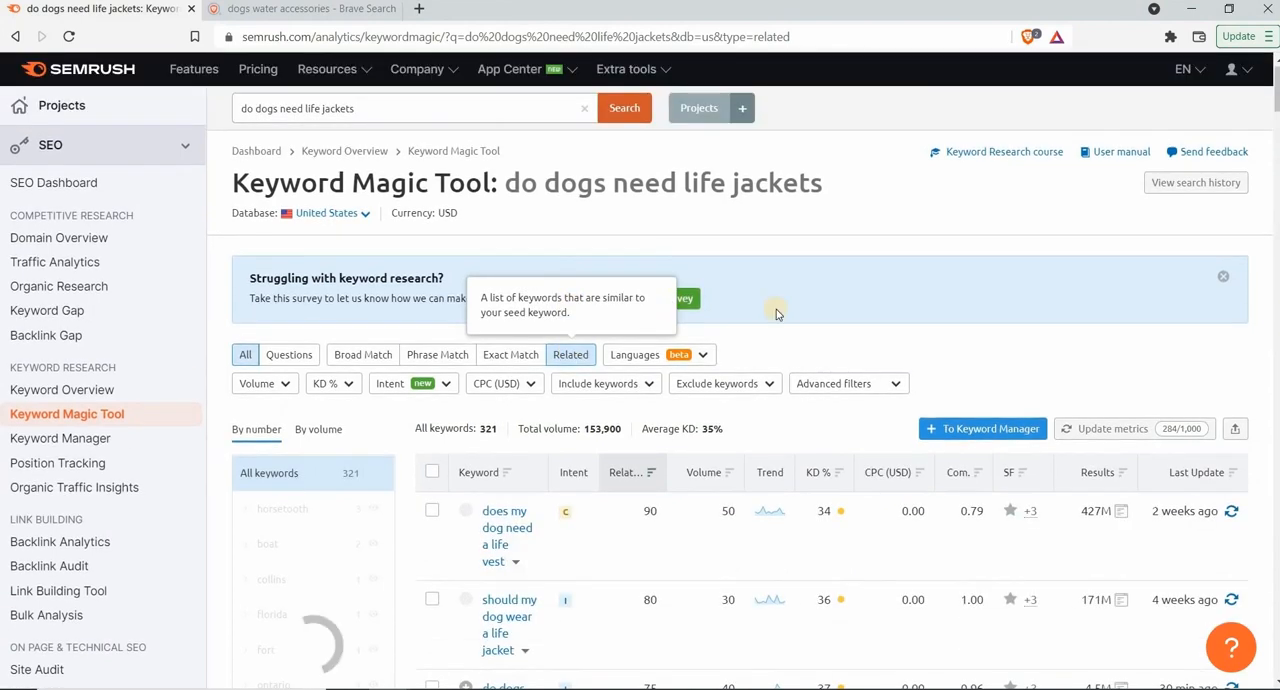
{"action": "left_click_drag", "start_coordinate": [1276, 104], "coordinate": [1276, 140]}
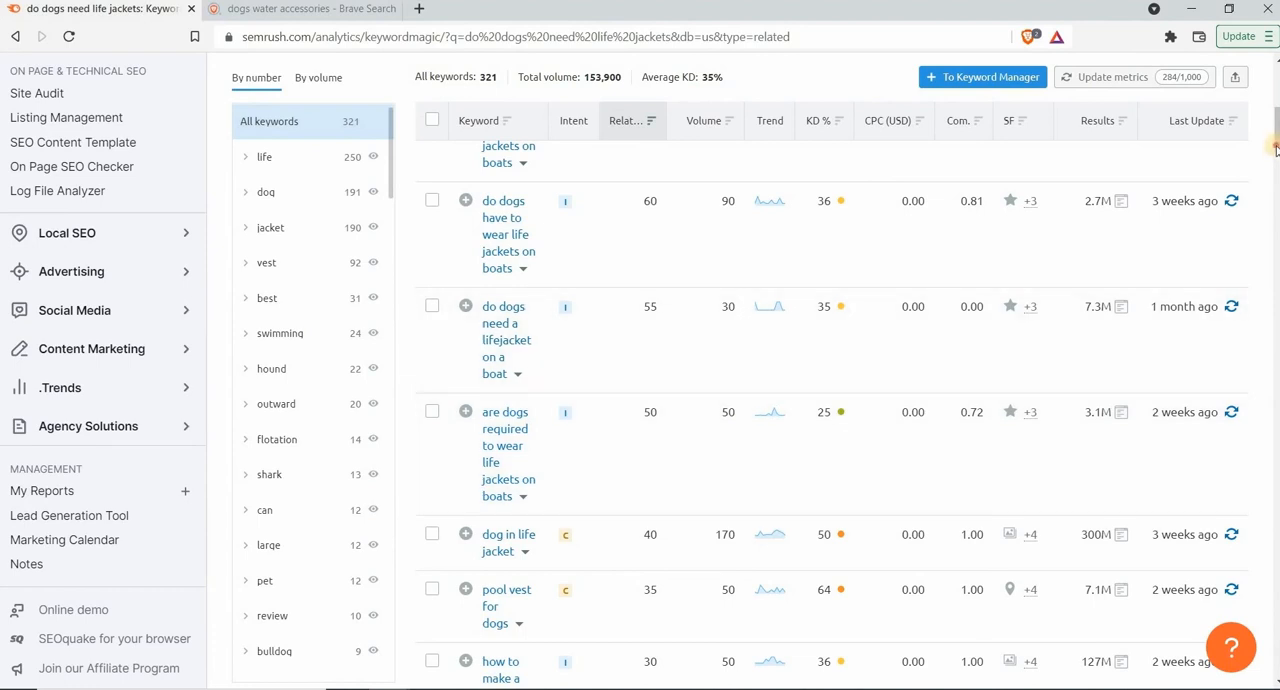
{"action": "scroll", "coordinate": [1274, 112], "scroll_direction": "up", "scroll_amount": 6}
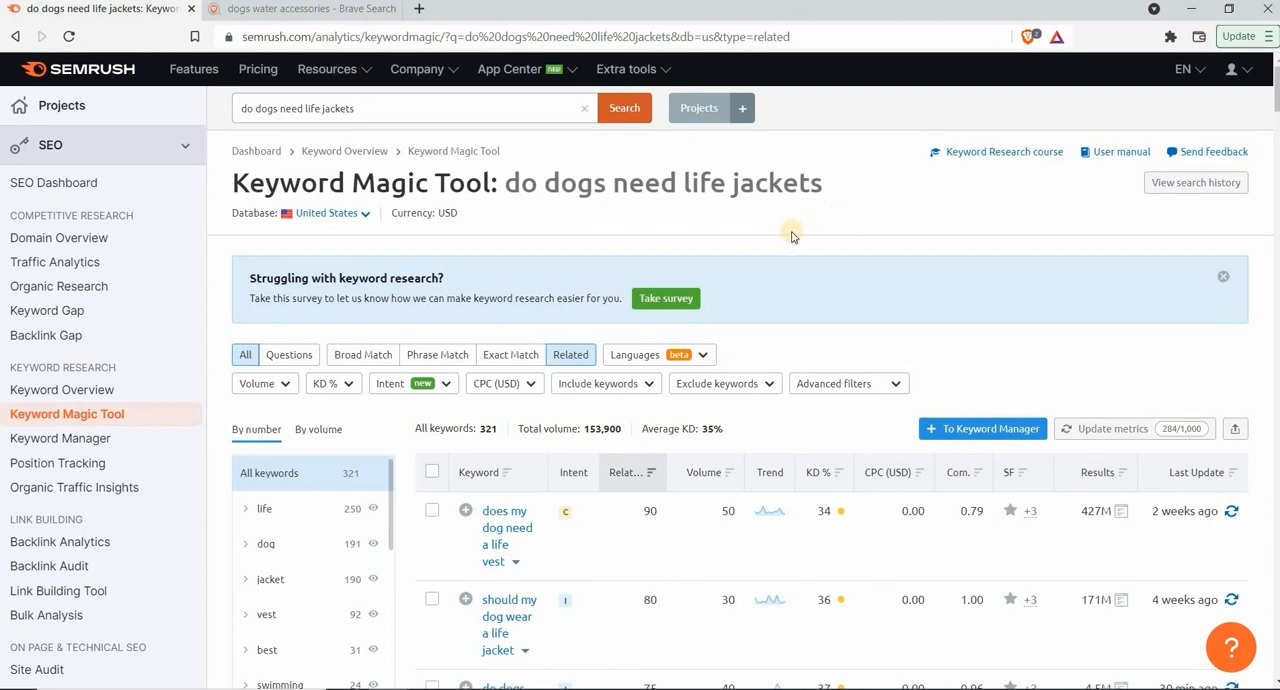
{"action": "left_click", "coordinate": [703, 356]}
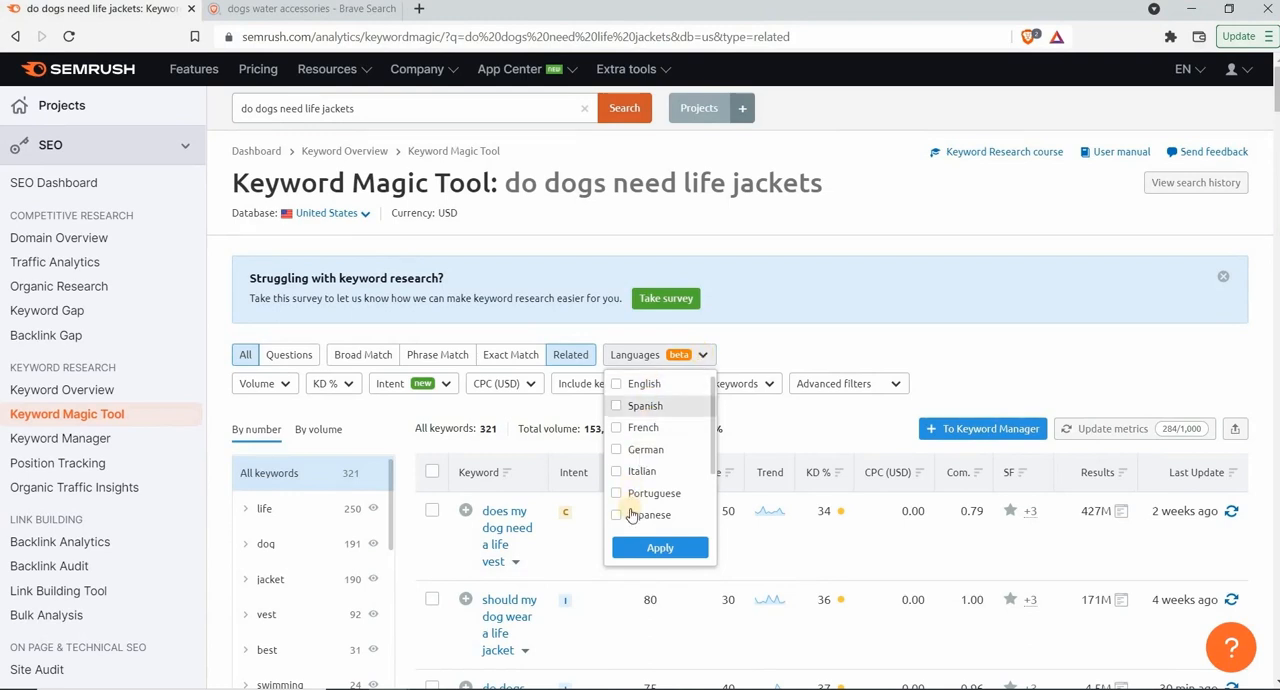
{"action": "left_click", "coordinate": [758, 355]}
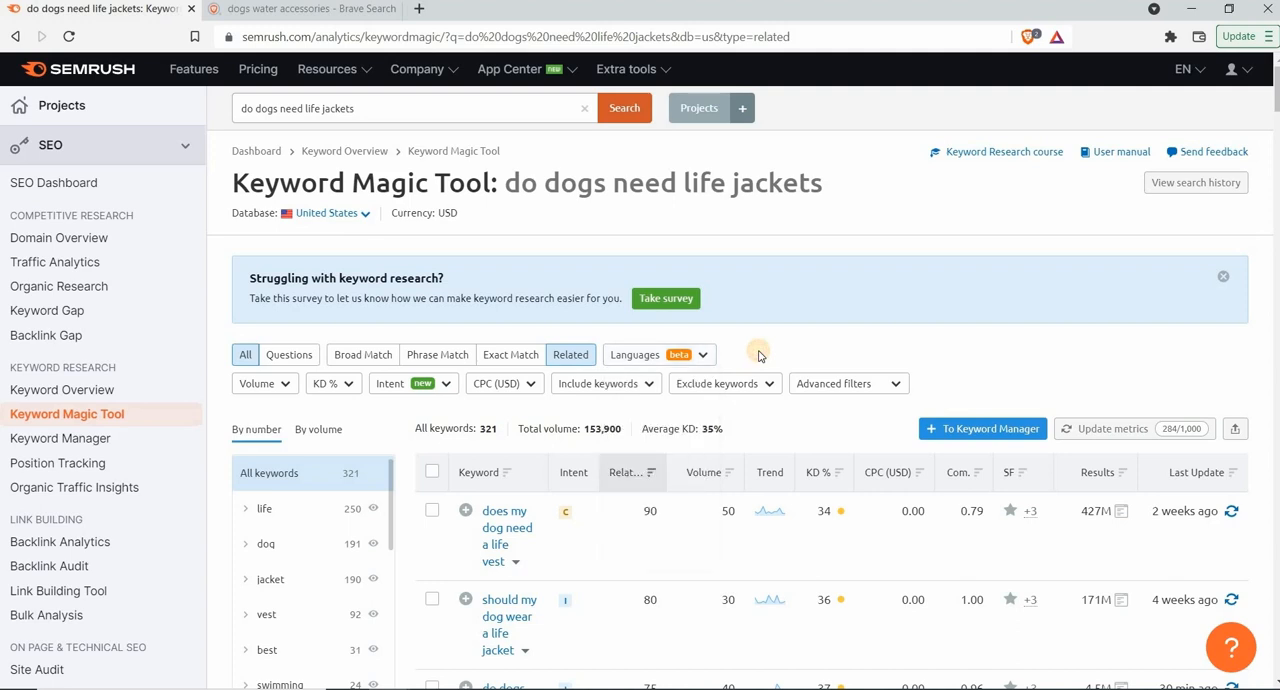
Create a keyword list named "Dogs Related Products" in Keyword Manager and open it
{"action": "left_click", "coordinate": [60, 438]}
{"action": "left_click", "coordinate": [703, 356]}
{"action": "type", "text": "Dogs Related Products"}
{"action": "left_click", "coordinate": [980, 364]}
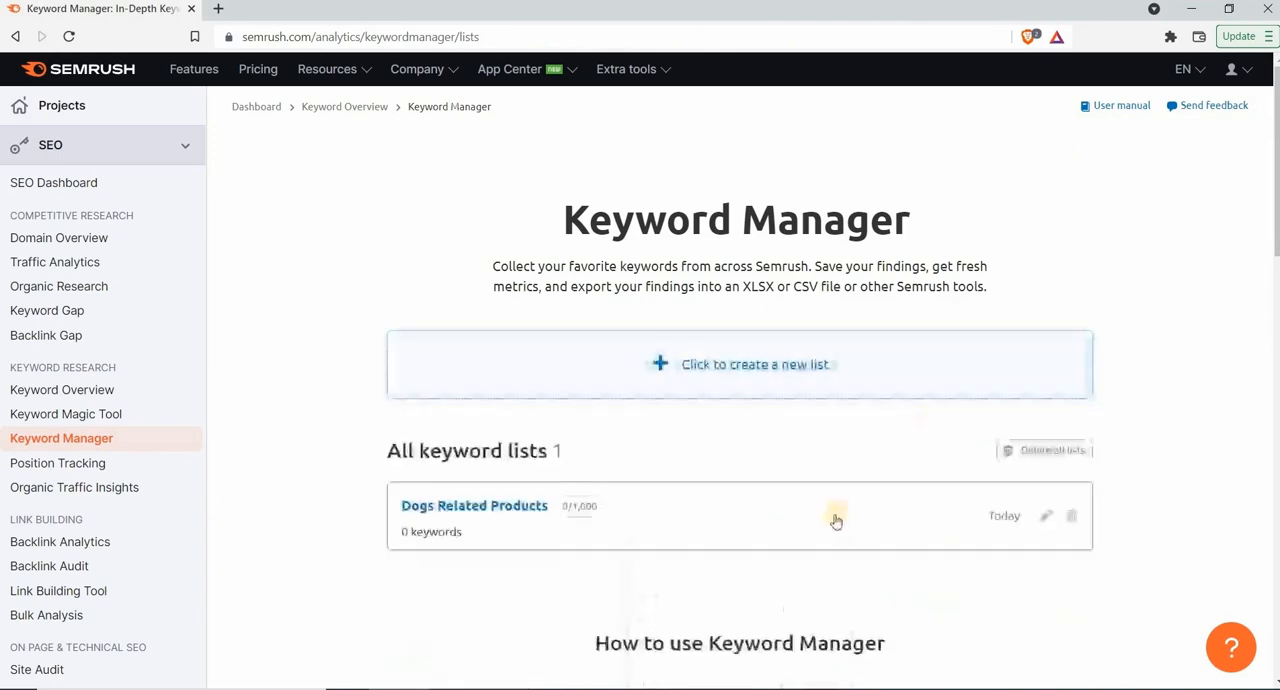
{"action": "left_click", "coordinate": [530, 508]}
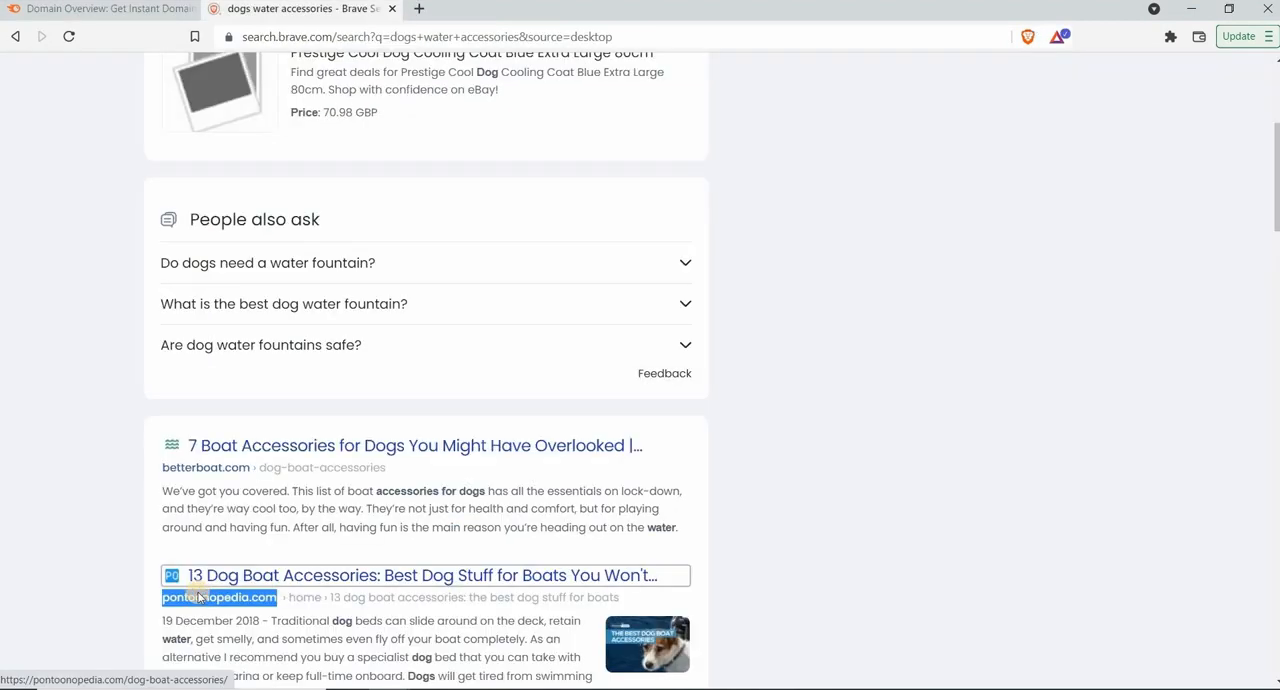
Copy the domain pontoonopedia.com from the "dogs water accessories" search results and run a worldwide Domain Overview for it
{"action": "right_click", "coordinate": [200, 590]}
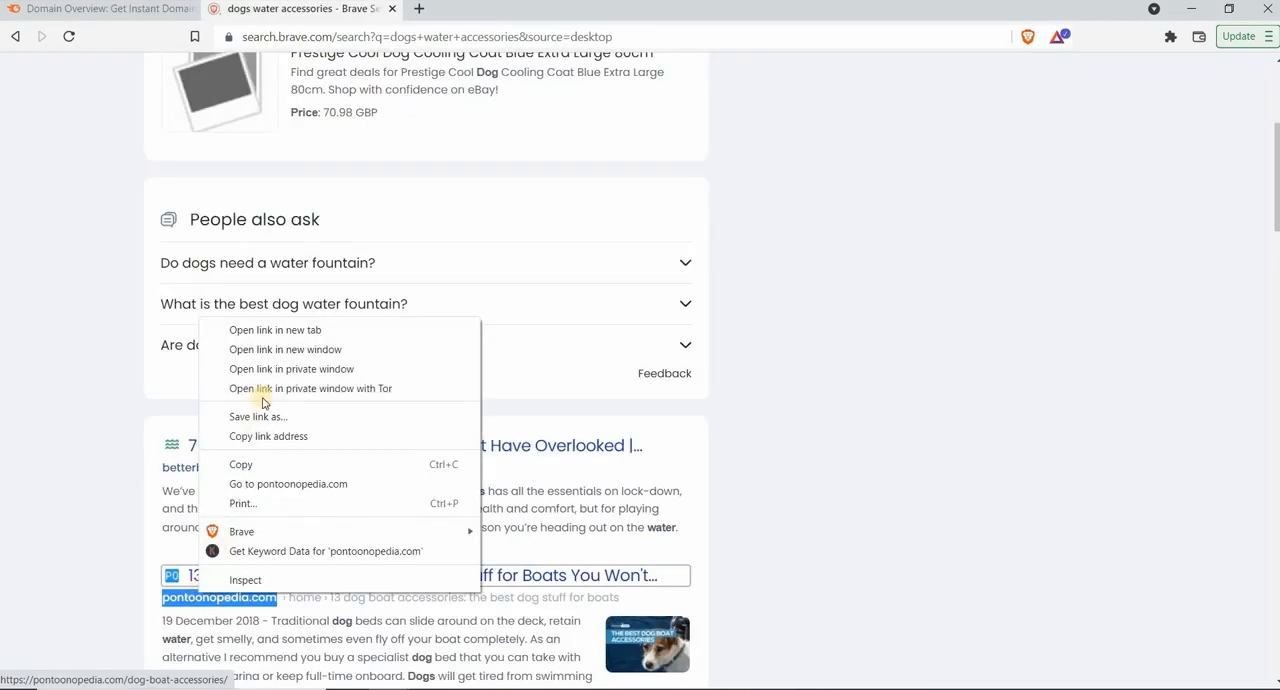
{"action": "left_click", "coordinate": [251, 473]}
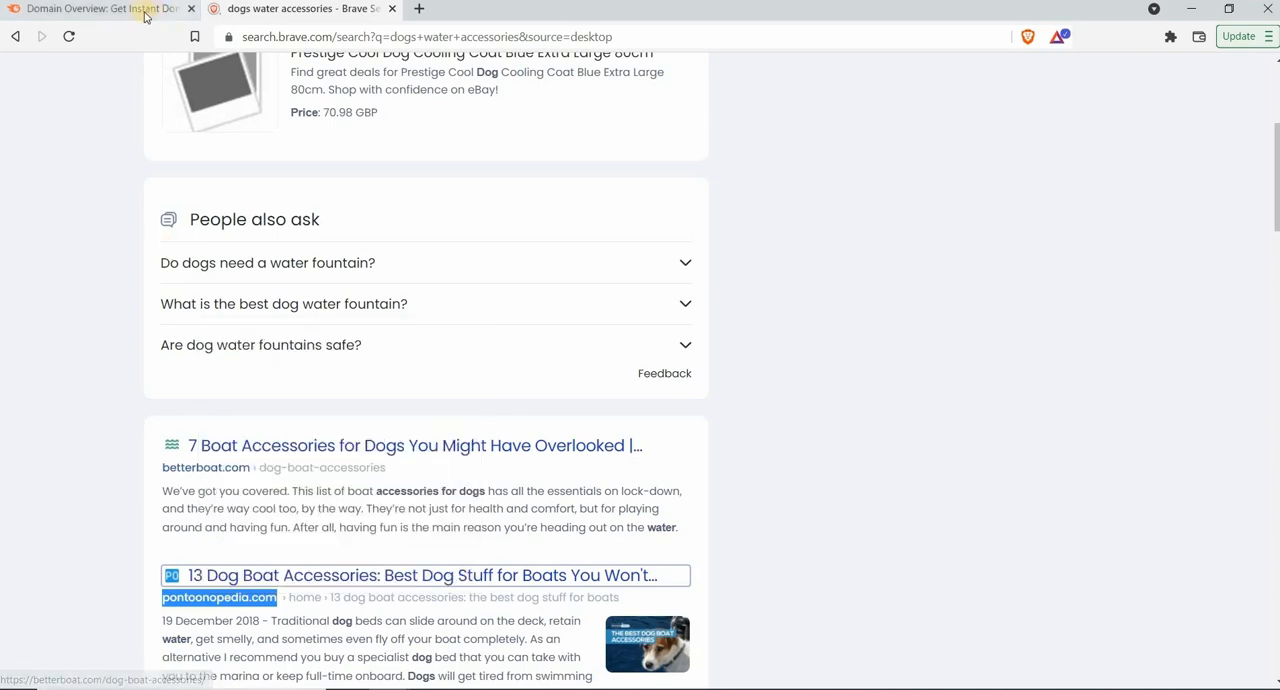
{"action": "left_click", "coordinate": [143, 9]}
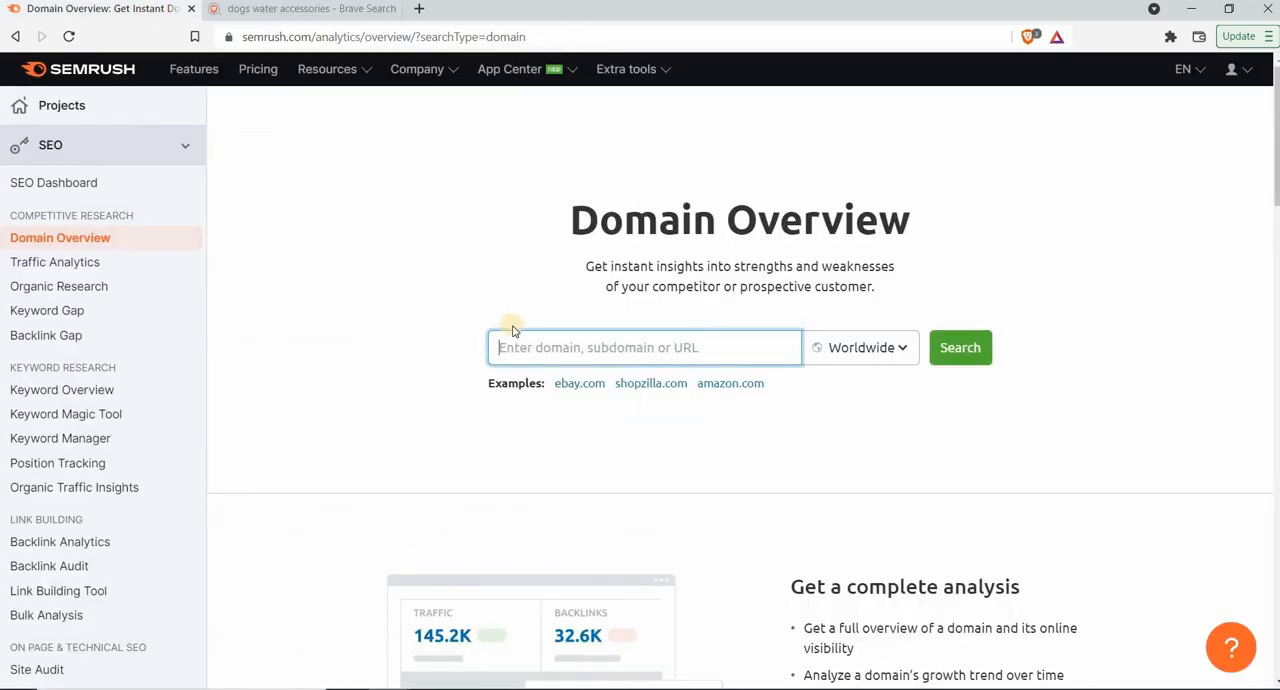
{"action": "key", "text": "ctrl+v"}
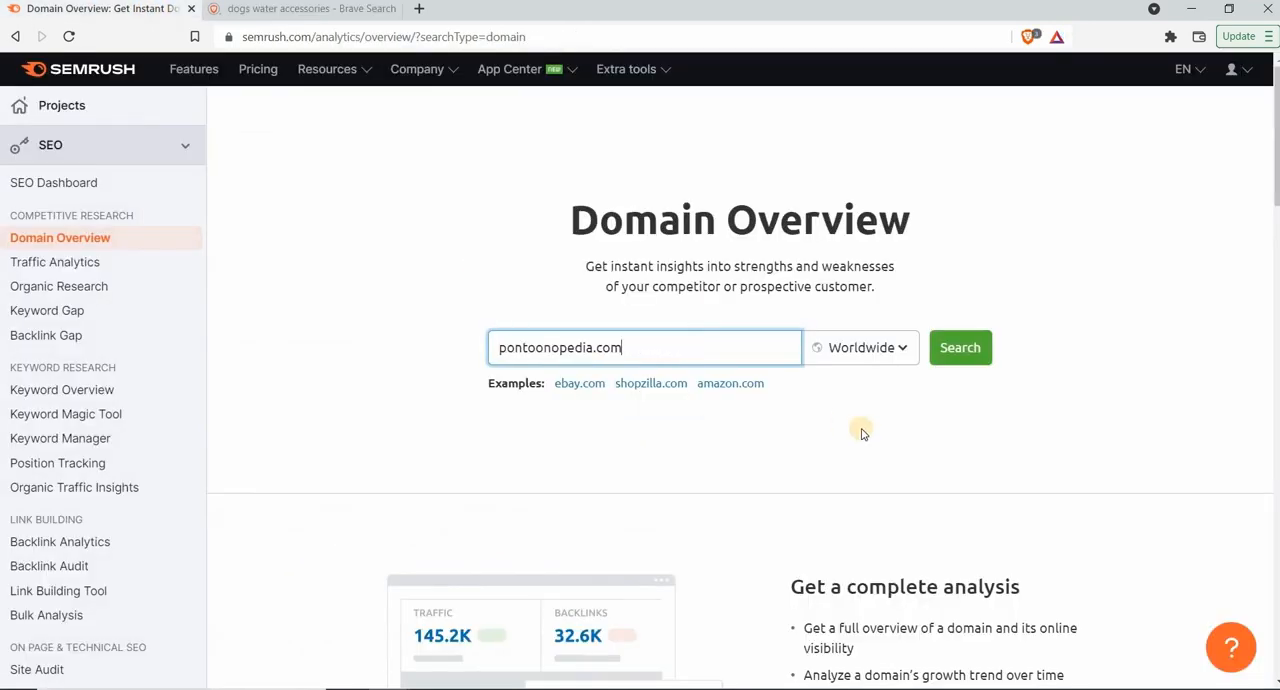
{"action": "left_click", "coordinate": [958, 349]}
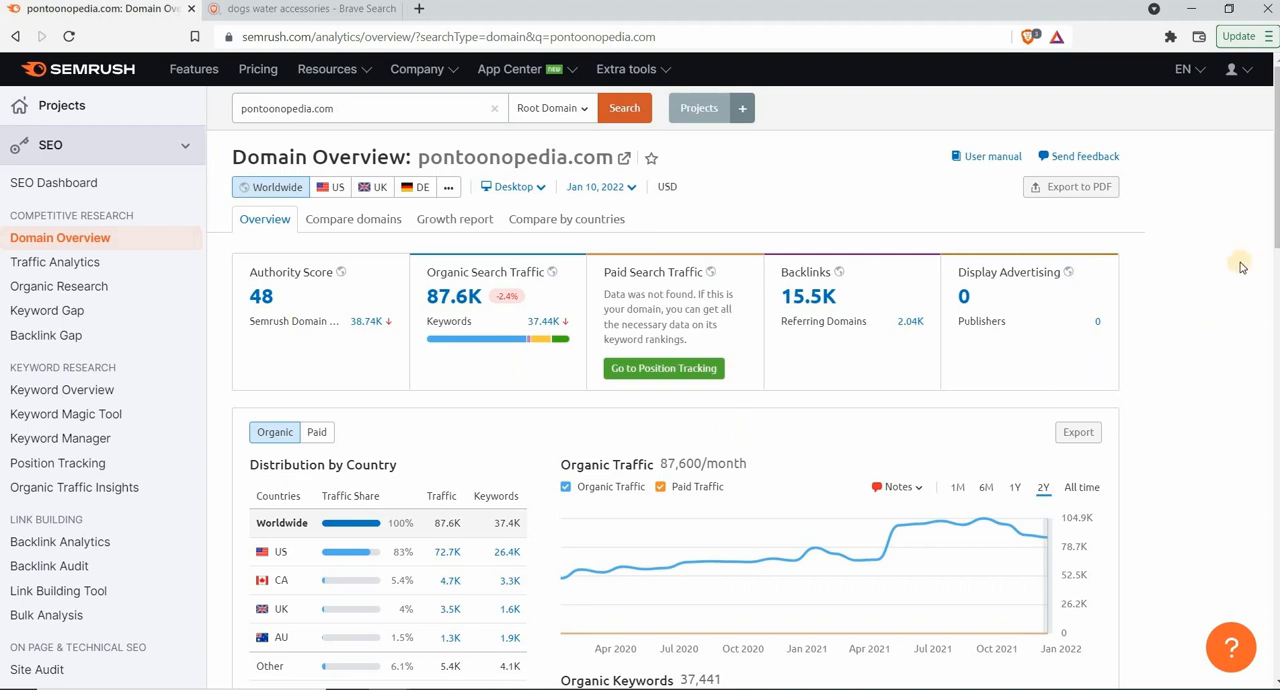
Examine the pontoonopedia.com overview for traffic by country, organic keywords, keyword intent and main organic competitors
{"action": "left_click_drag", "start_coordinate": [1277, 233], "coordinate": [1277, 277]}
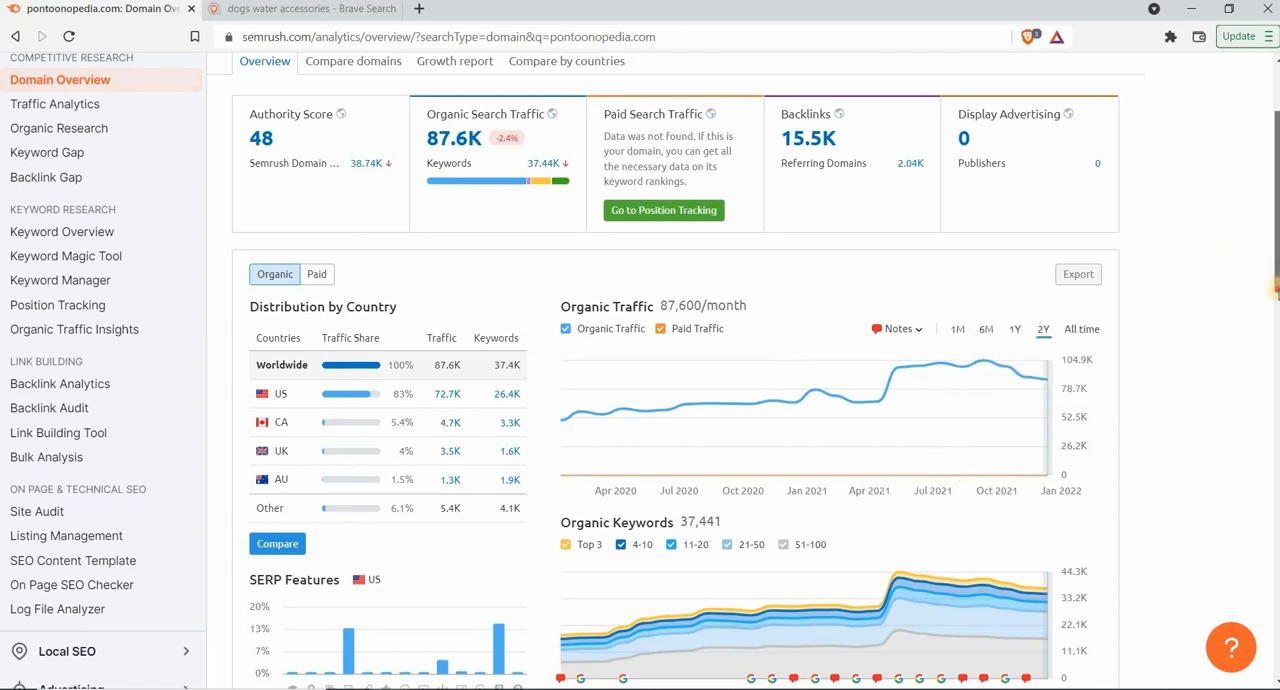
{"action": "scroll", "coordinate": [1276, 263], "scroll_direction": "down", "scroll_amount": 2}
{"action": "scroll", "coordinate": [1276, 263], "scroll_direction": "down", "scroll_amount": 2}
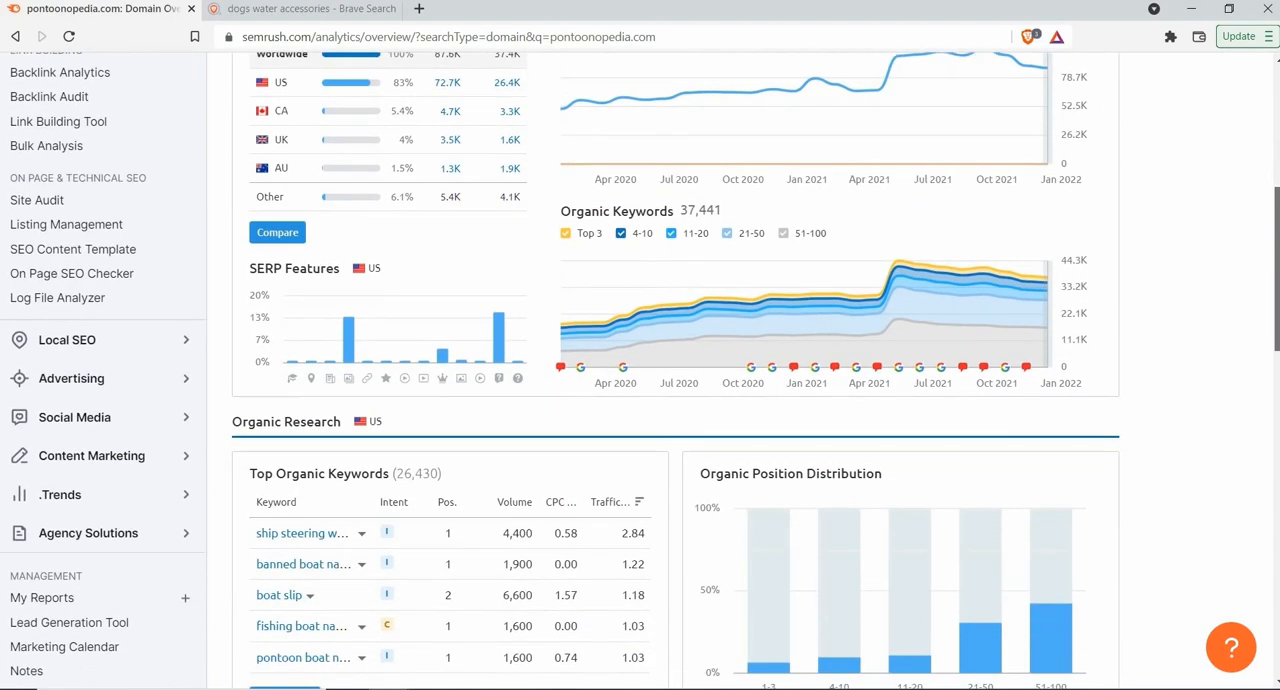
{"action": "scroll", "coordinate": [1276, 263], "scroll_direction": "down", "scroll_amount": 3}
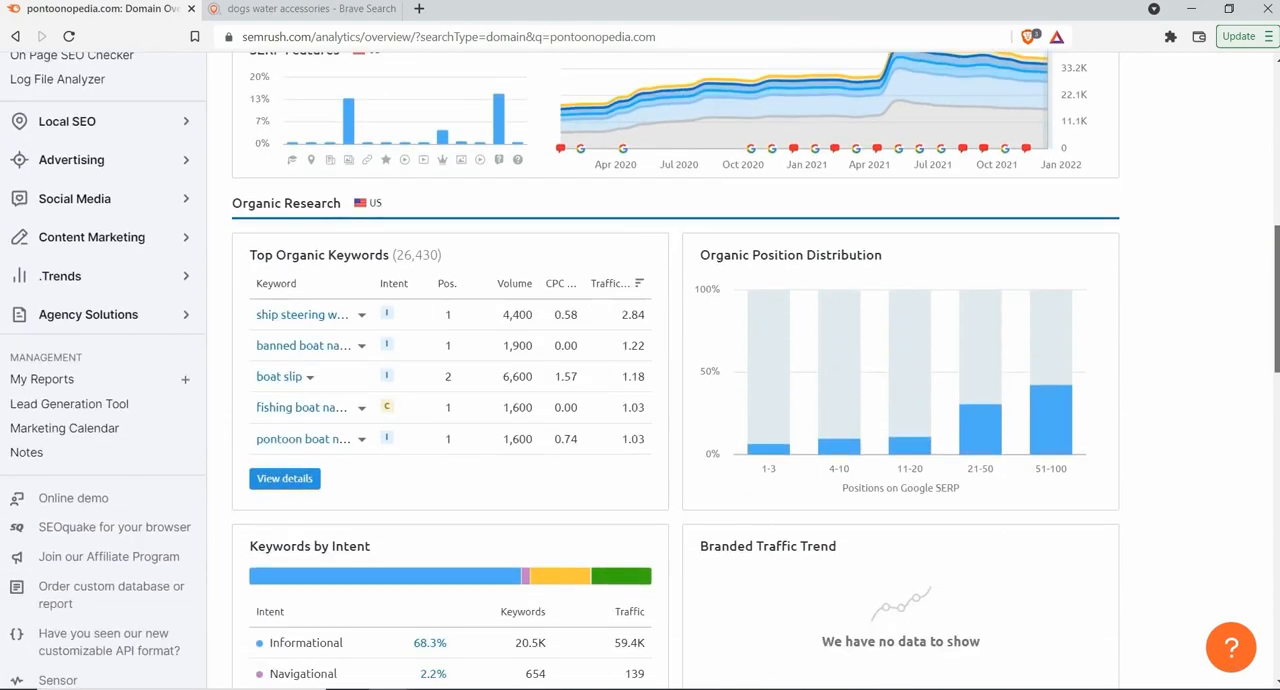
{"action": "scroll", "coordinate": [1276, 263], "scroll_direction": "down", "scroll_amount": 2}
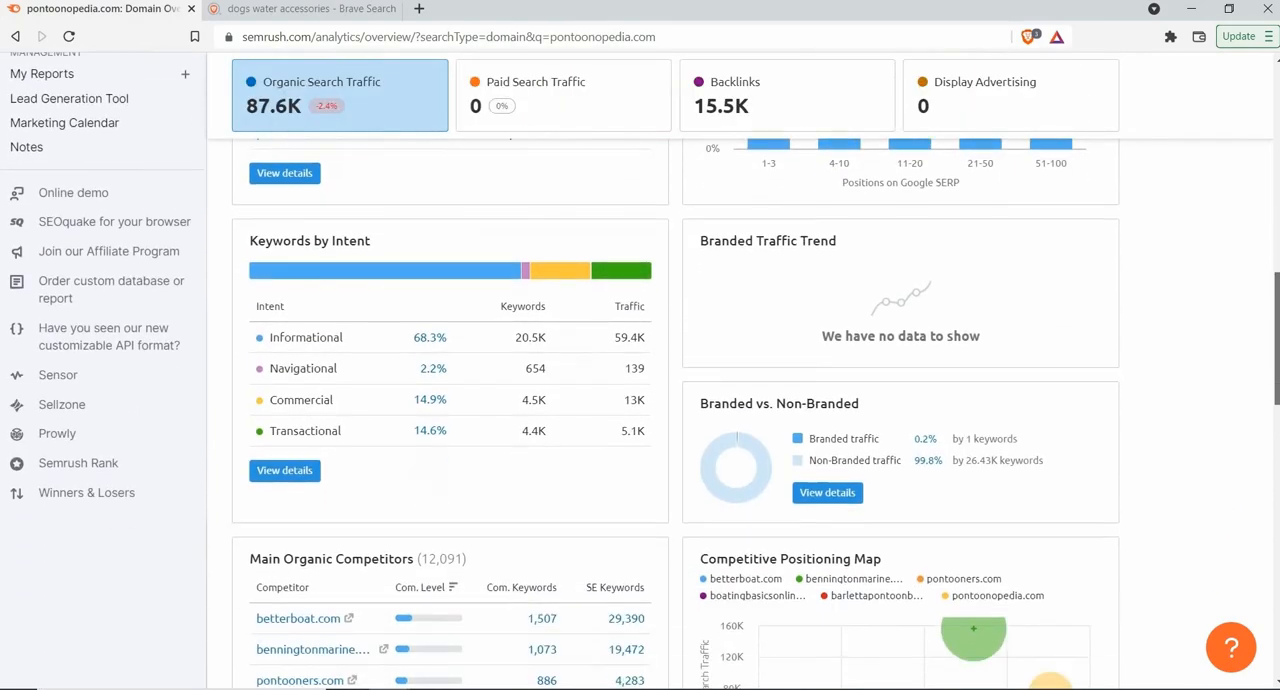